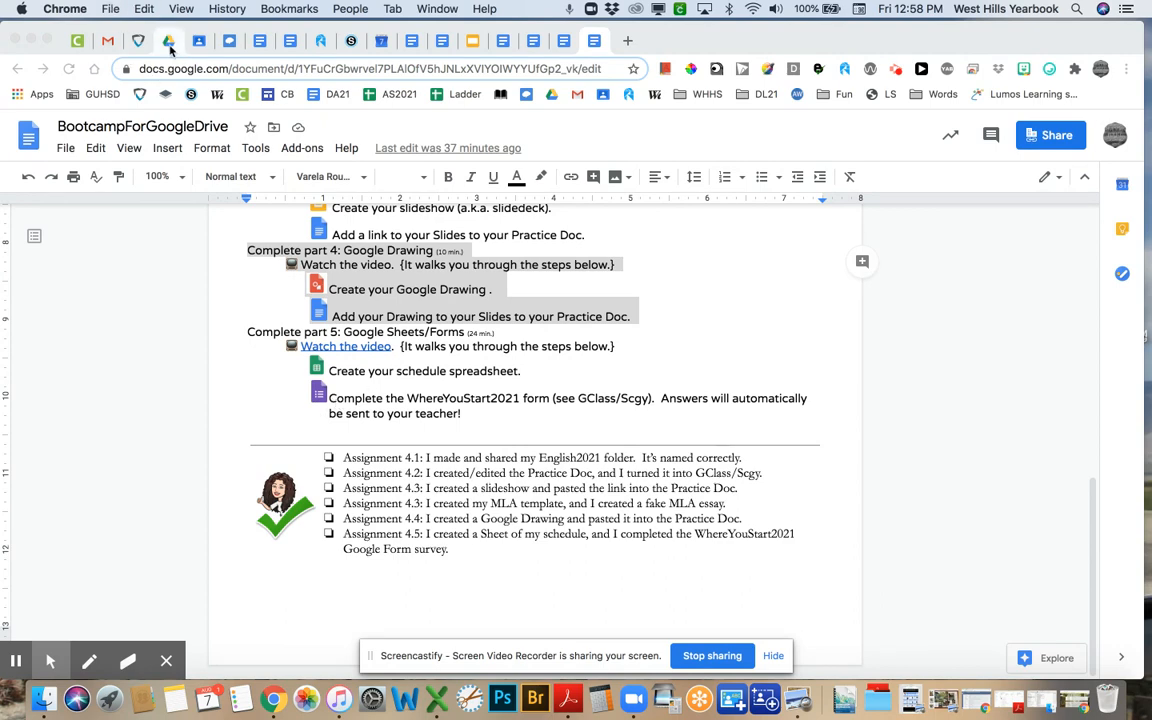
- Switch from the bootcamp checklist document to the Google Drive tab
{"action": "left_click", "coordinate": [169, 42]}
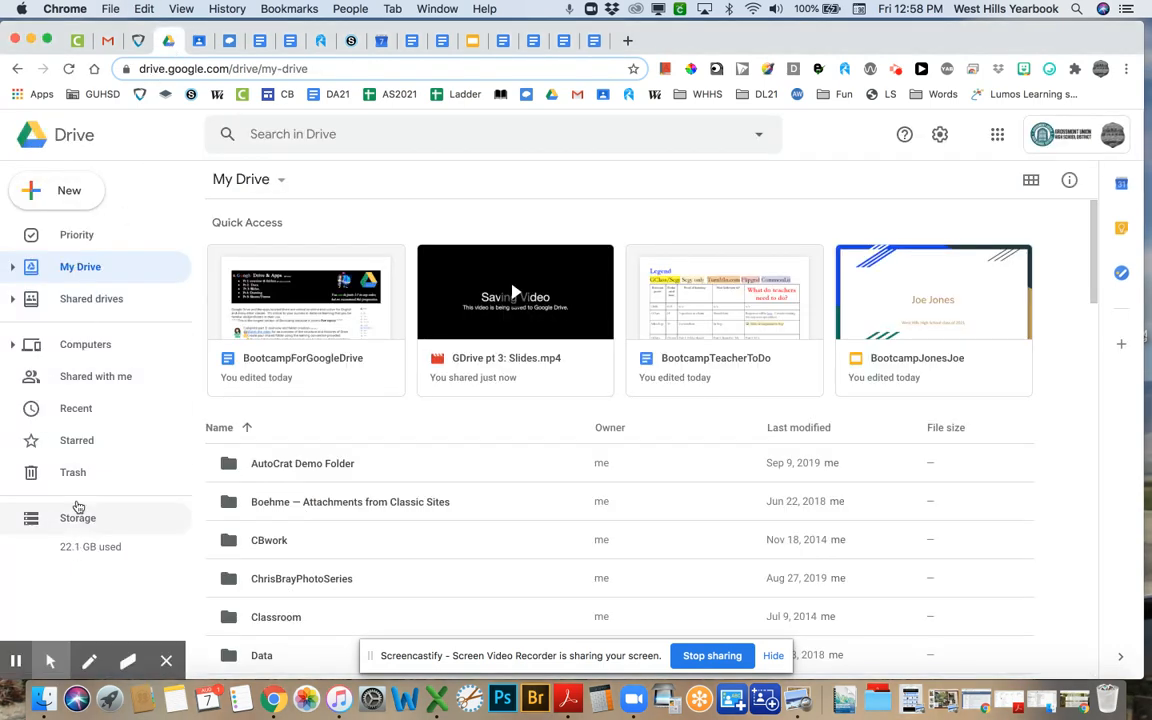
- Create a new Google Drawing in the starred English2021 folder, shared like the folder
{"action": "left_click", "coordinate": [76, 438]}
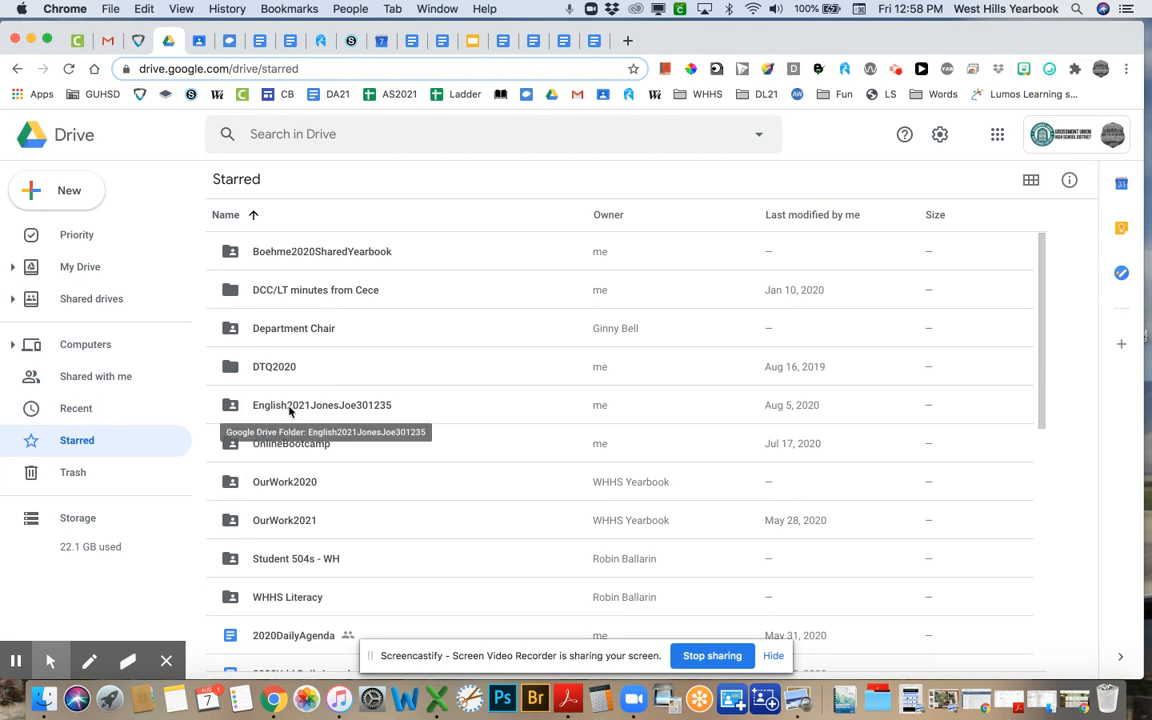
{"action": "double_click", "coordinate": [289, 407]}
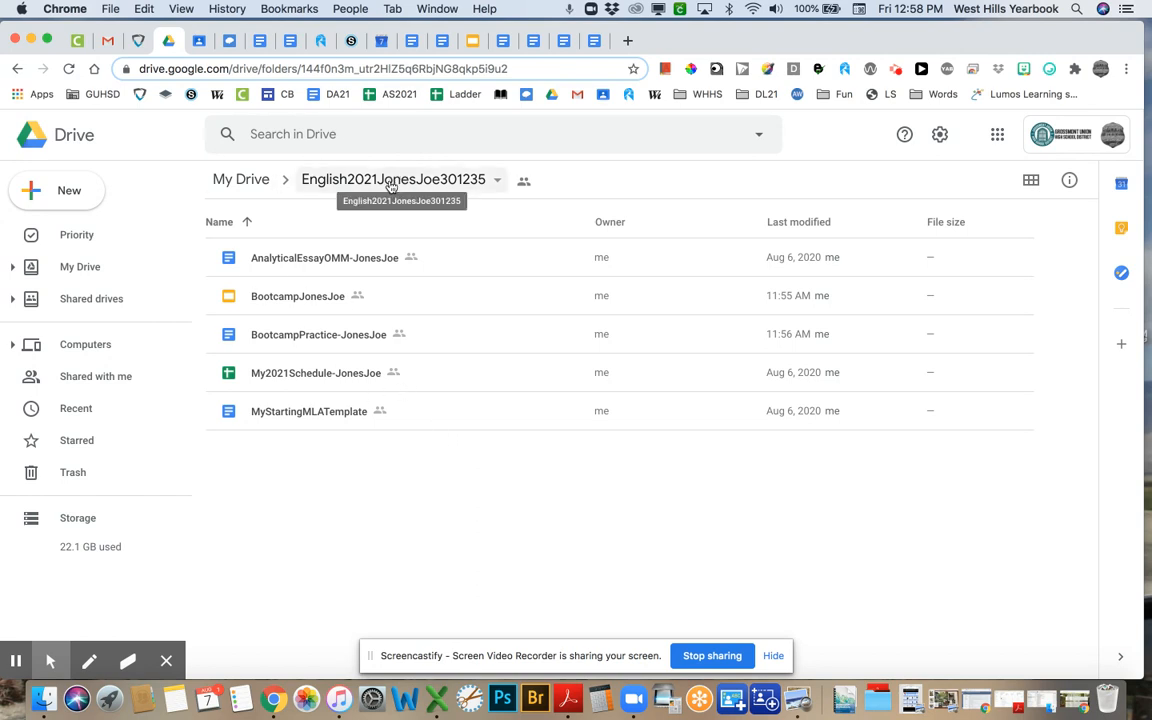
{"action": "left_click", "coordinate": [33, 198]}
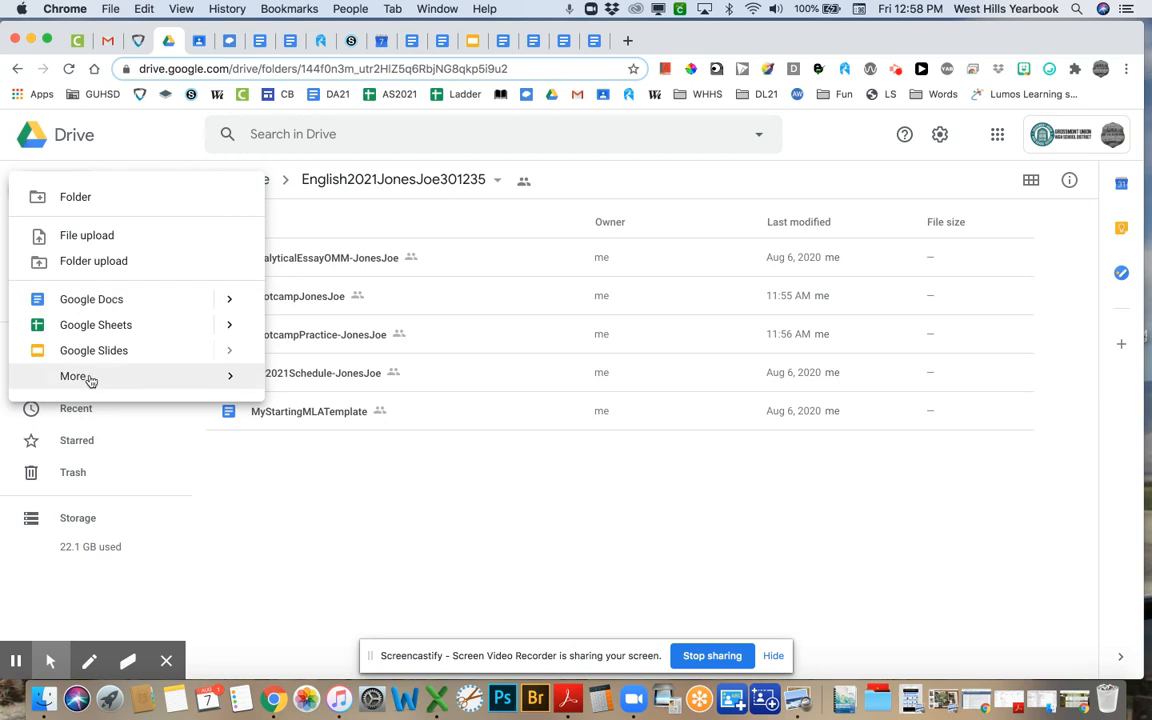
{"action": "mouse_move", "coordinate": [88, 378]}
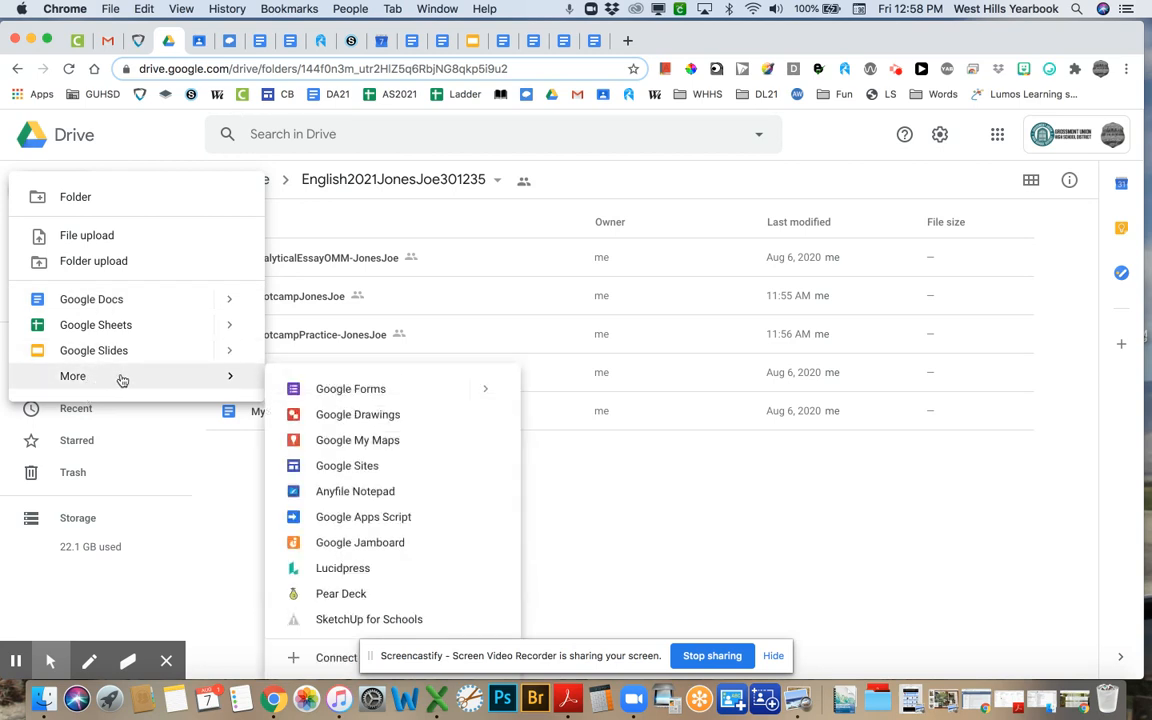
{"action": "left_click", "coordinate": [340, 416]}
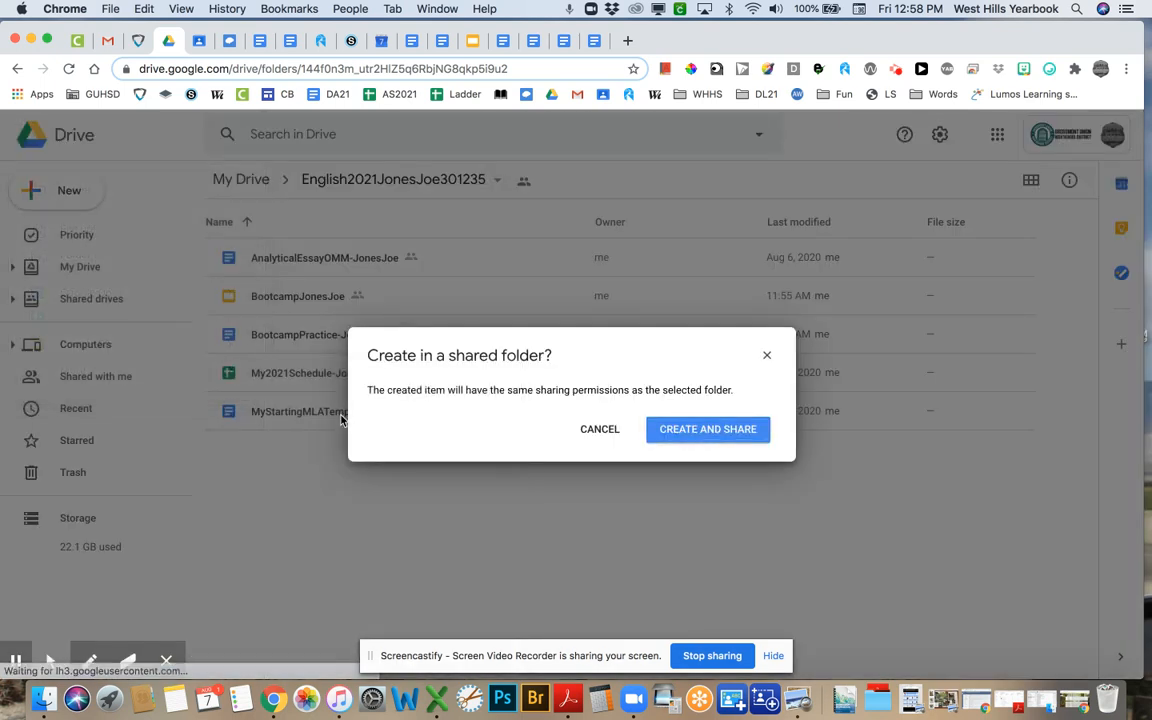
{"action": "left_click", "coordinate": [703, 431]}
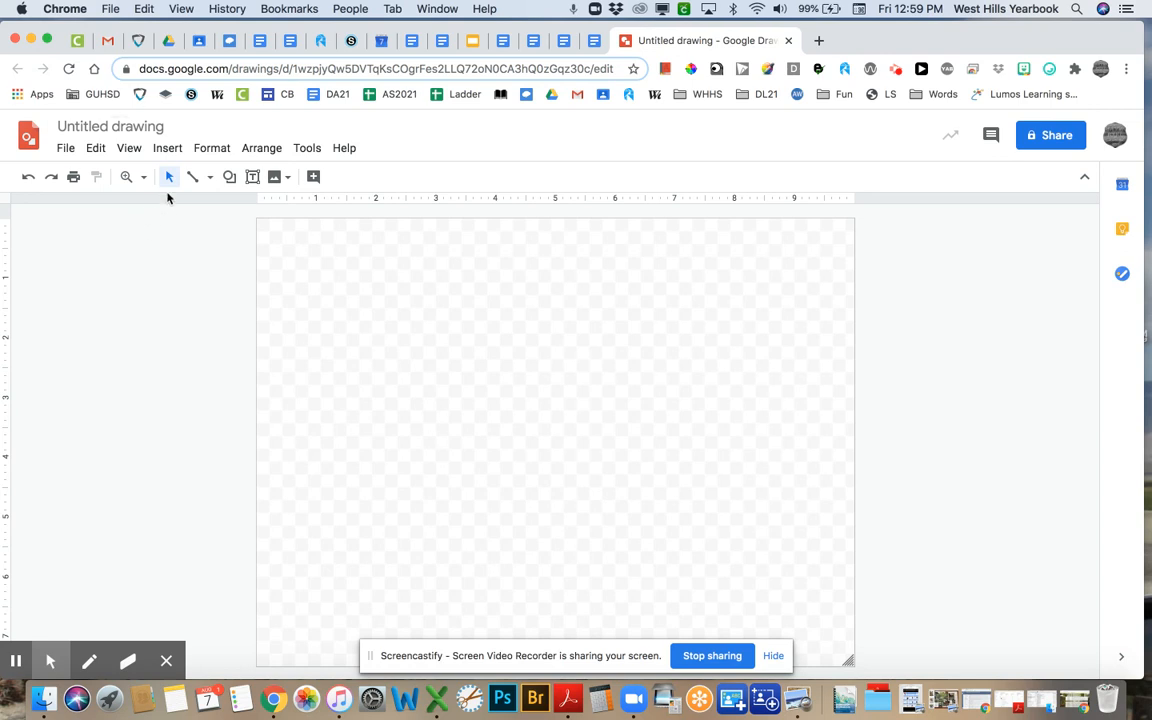
{"action": "left_click", "coordinate": [65, 149]}
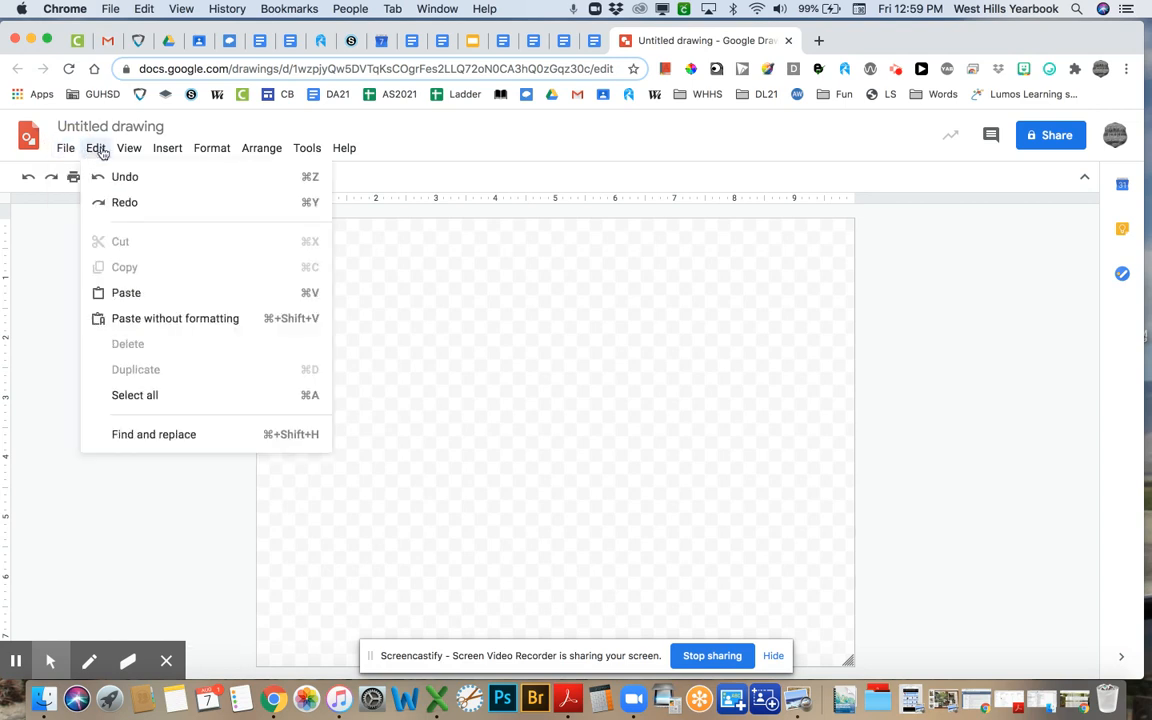
{"action": "mouse_move", "coordinate": [165, 150]}
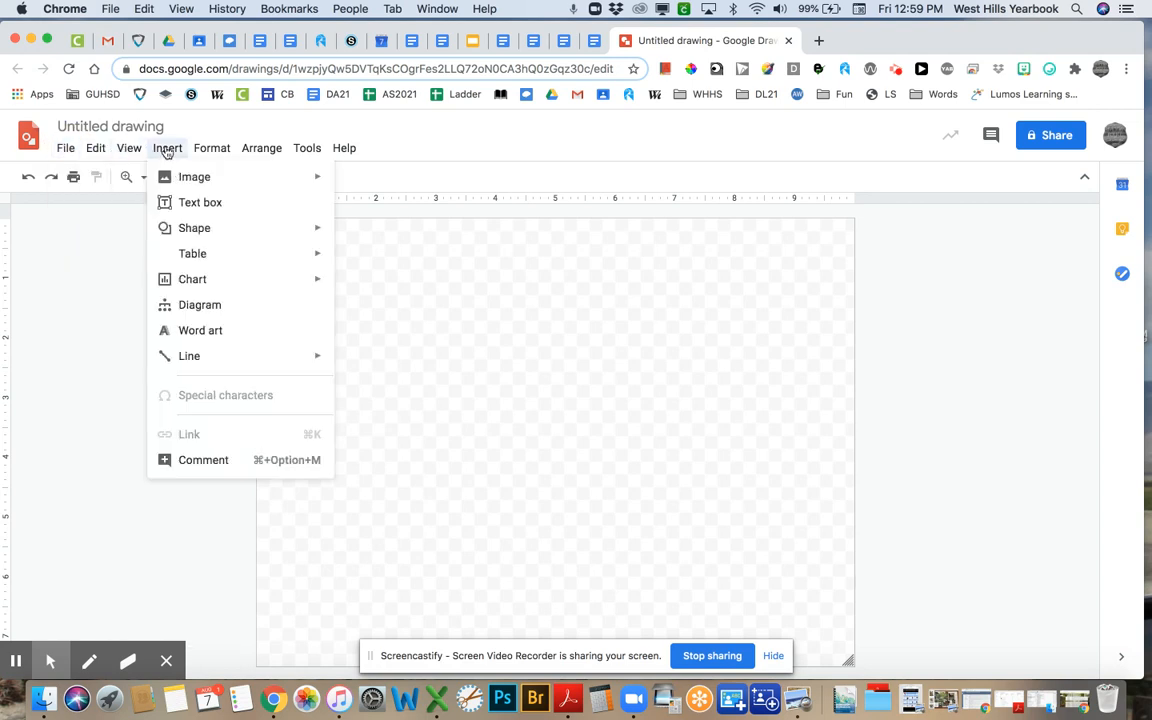
{"action": "mouse_move", "coordinate": [183, 179]}
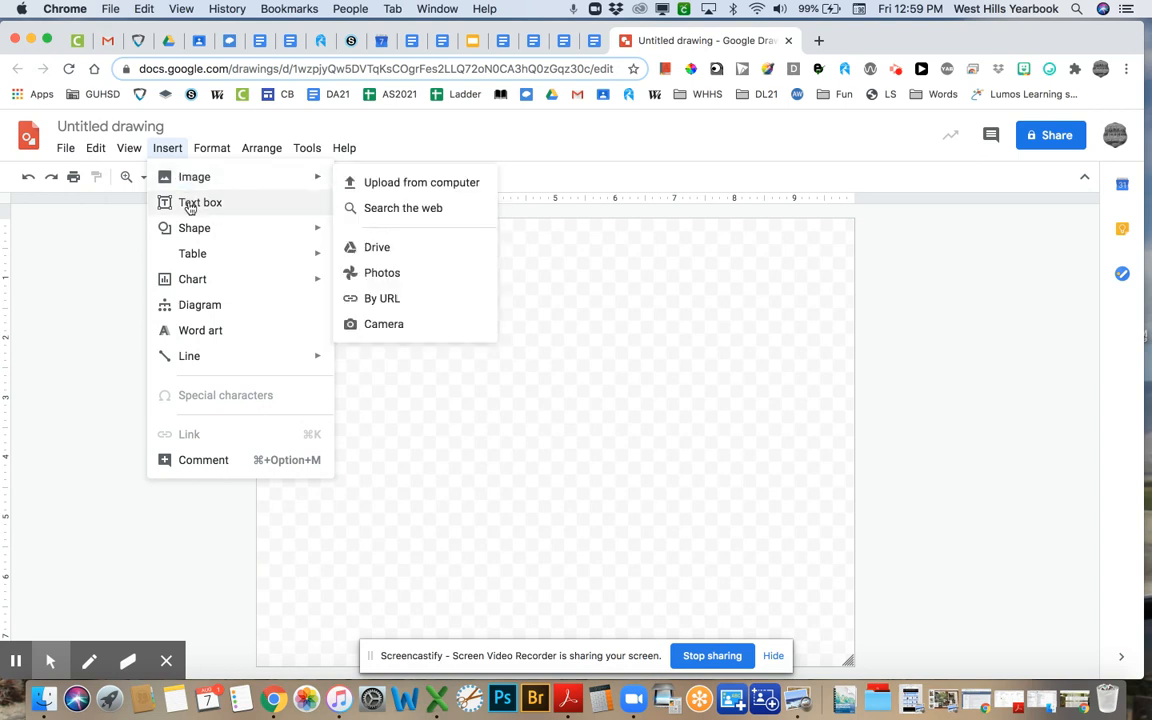
{"action": "mouse_move", "coordinate": [211, 150]}
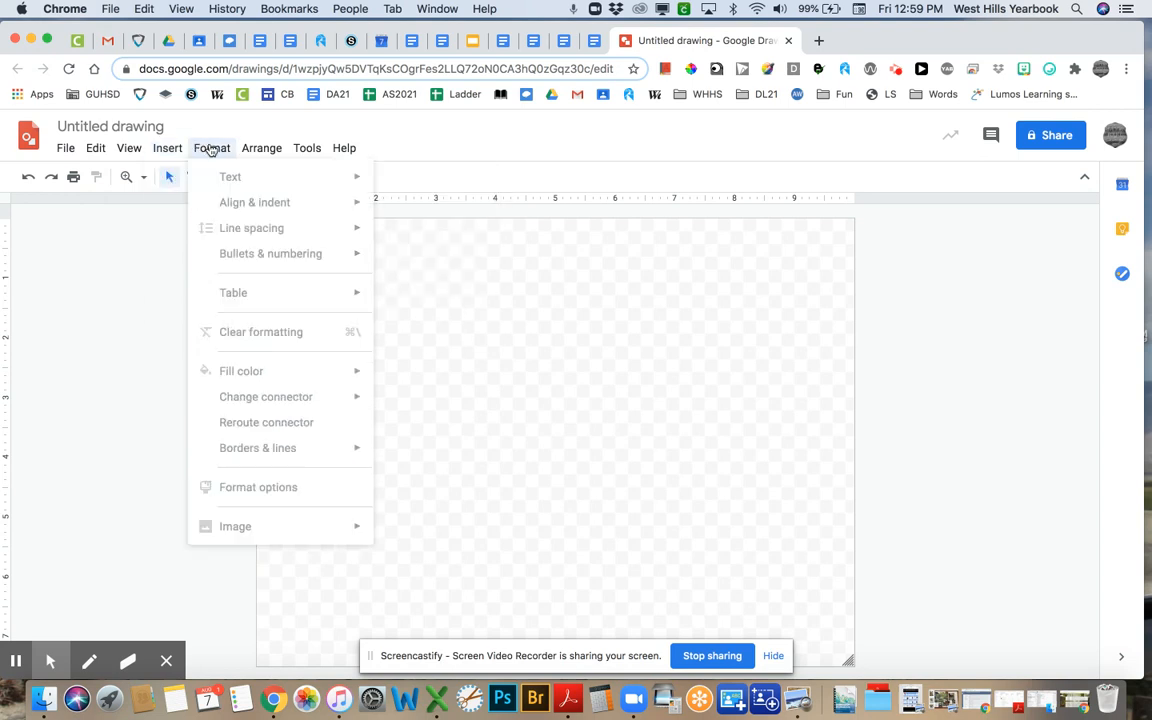
{"action": "mouse_move", "coordinate": [256, 155]}
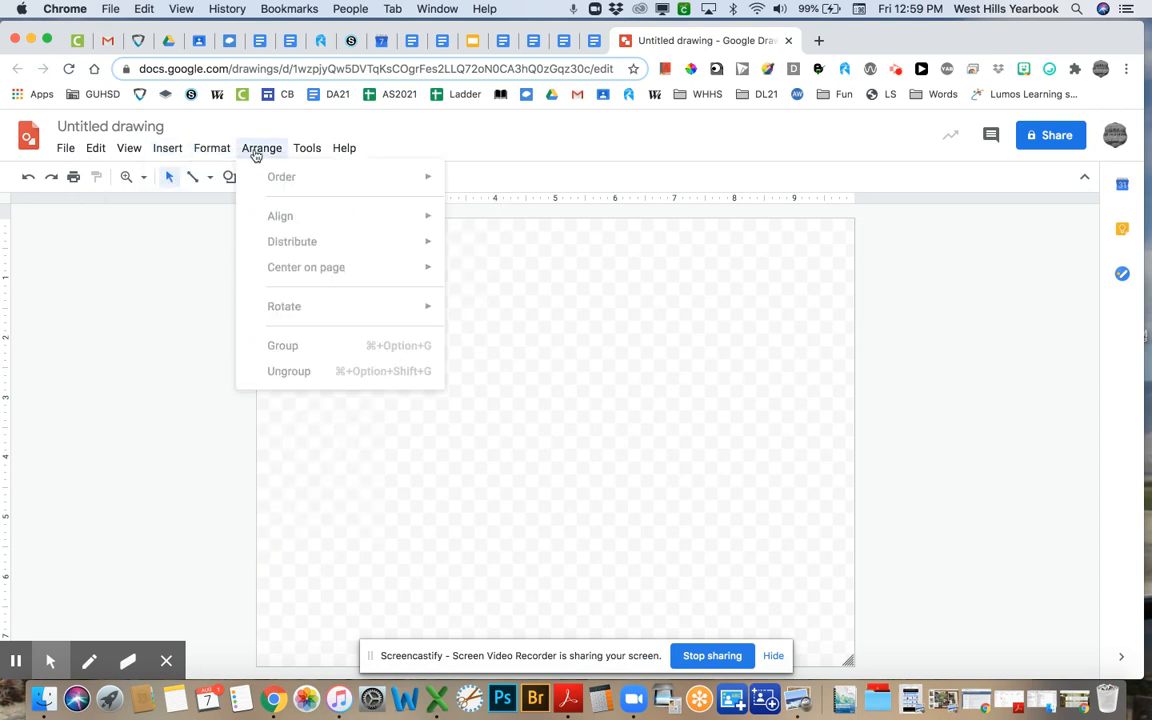
{"action": "mouse_move", "coordinate": [309, 152]}
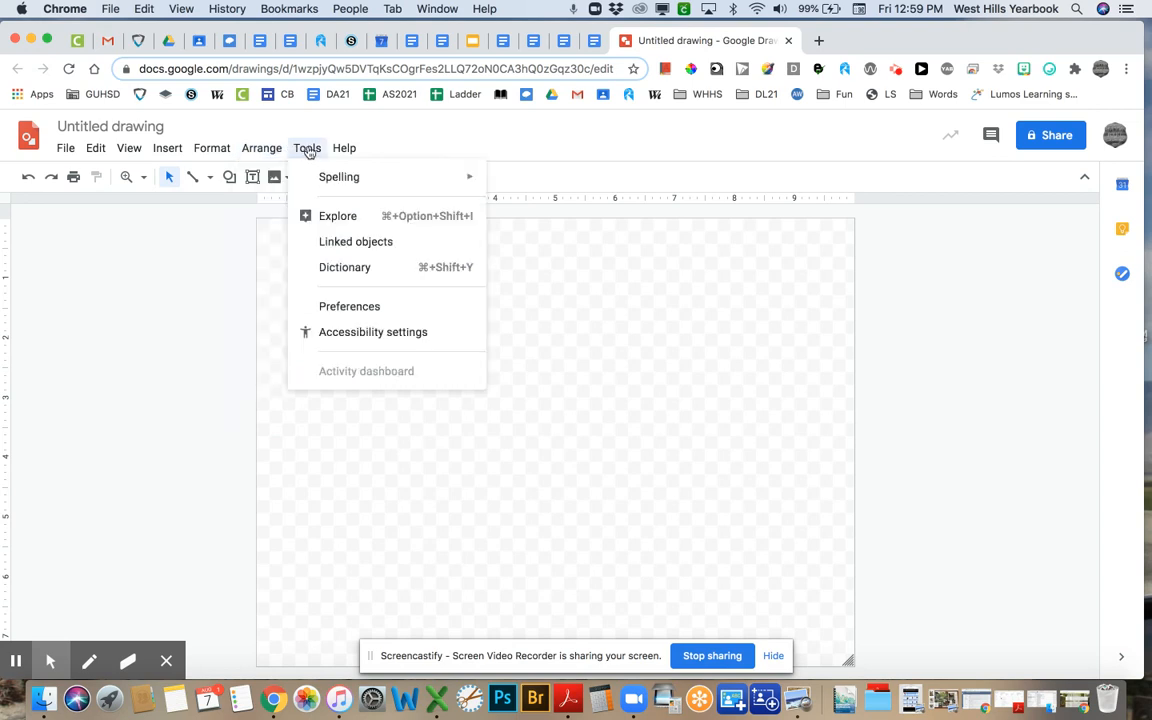
{"action": "mouse_move", "coordinate": [345, 150]}
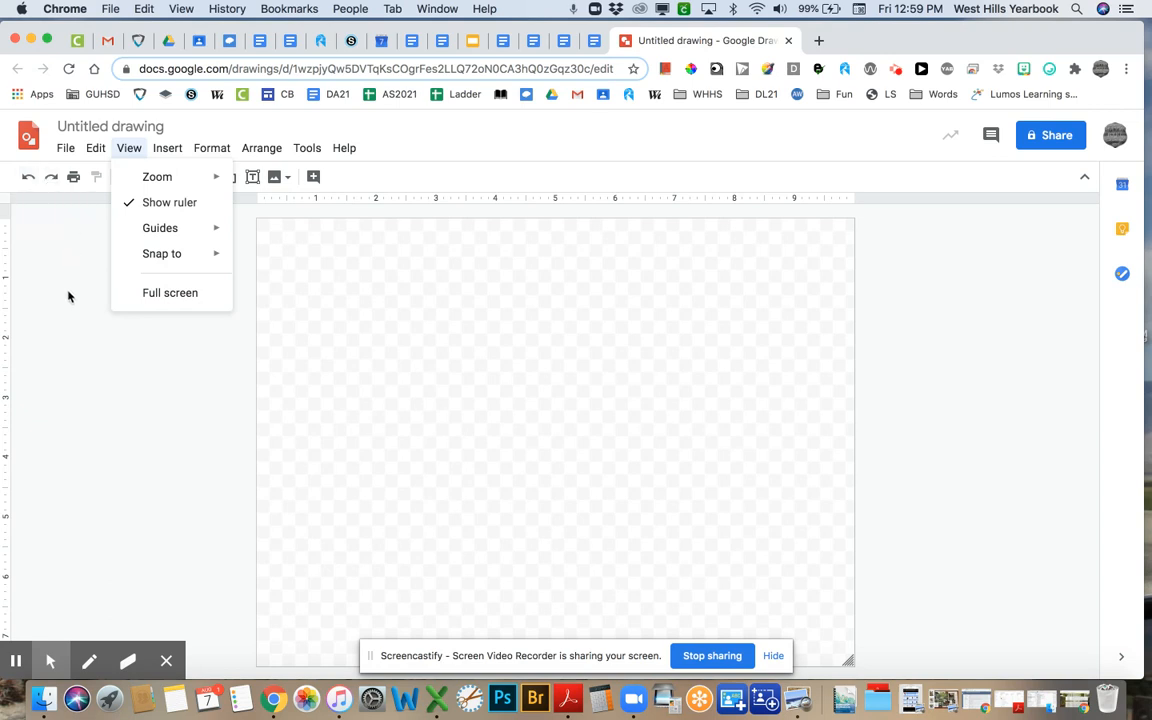
{"action": "left_click", "coordinate": [167, 408]}
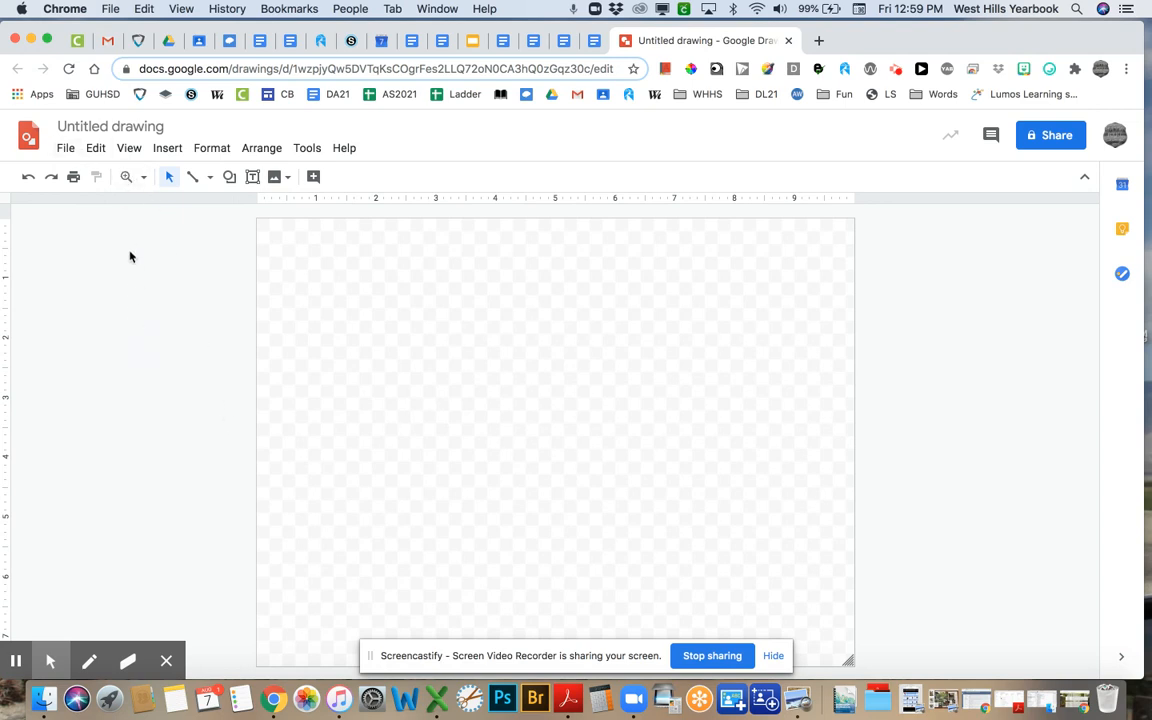
{"action": "left_click", "coordinate": [65, 148]}
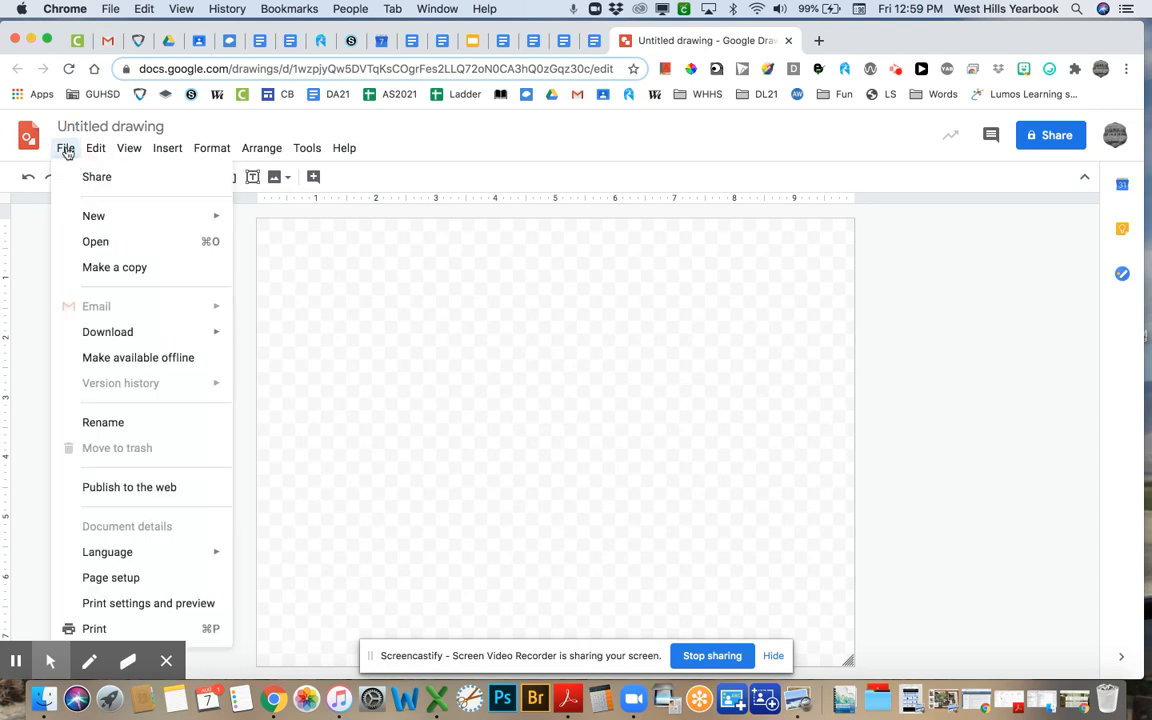
{"action": "mouse_move", "coordinate": [112, 341]}
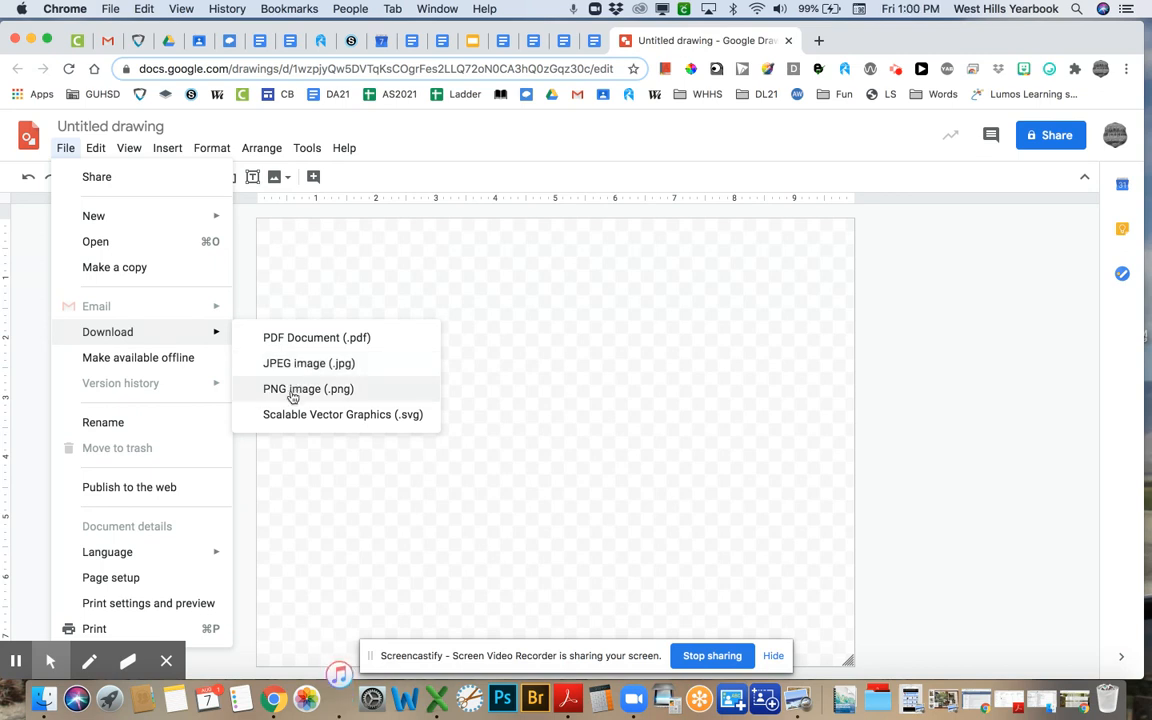
{"action": "left_click", "coordinate": [248, 268]}
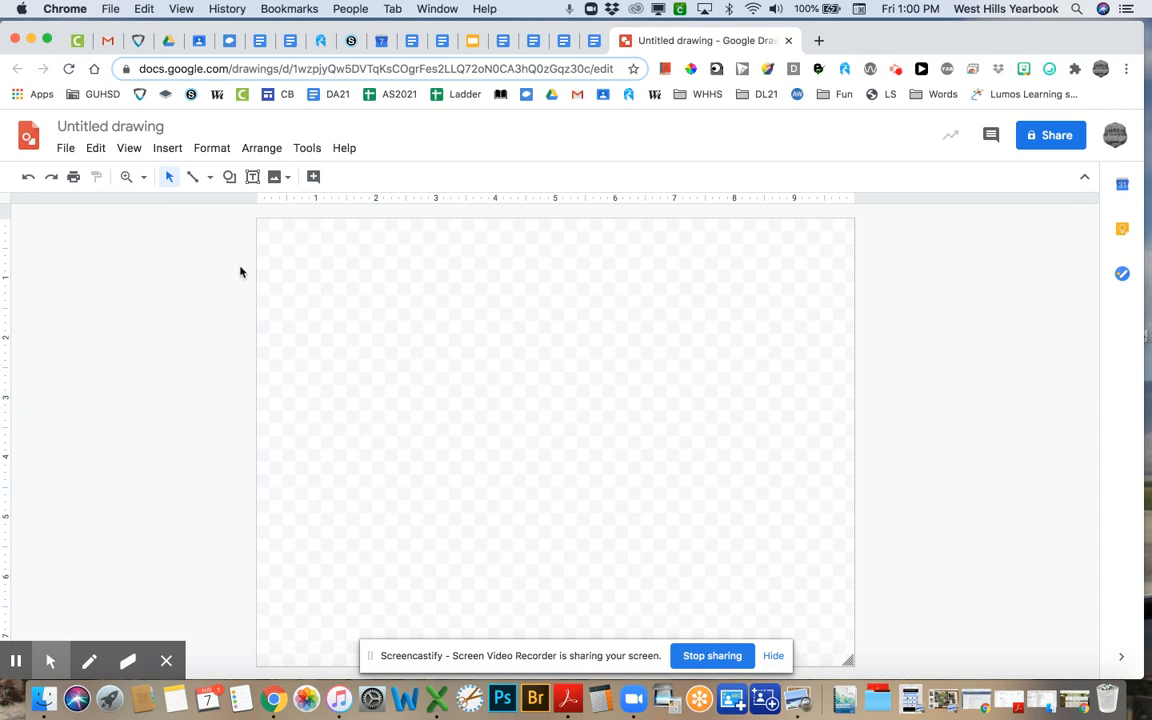
{"action": "left_click", "coordinate": [110, 127]}
- Title the drawing 'Bootcamp' followed by the student's last and first name
{"action": "type", "text": "B"}
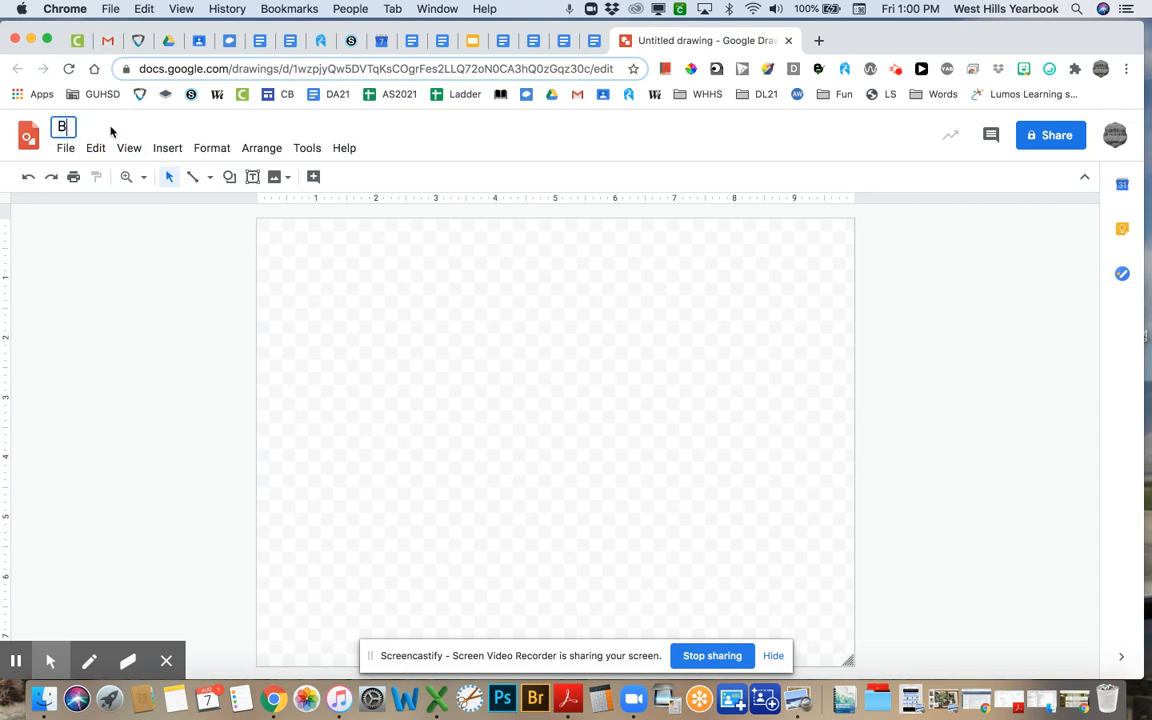
{"action": "type", "text": "ootcamp"}
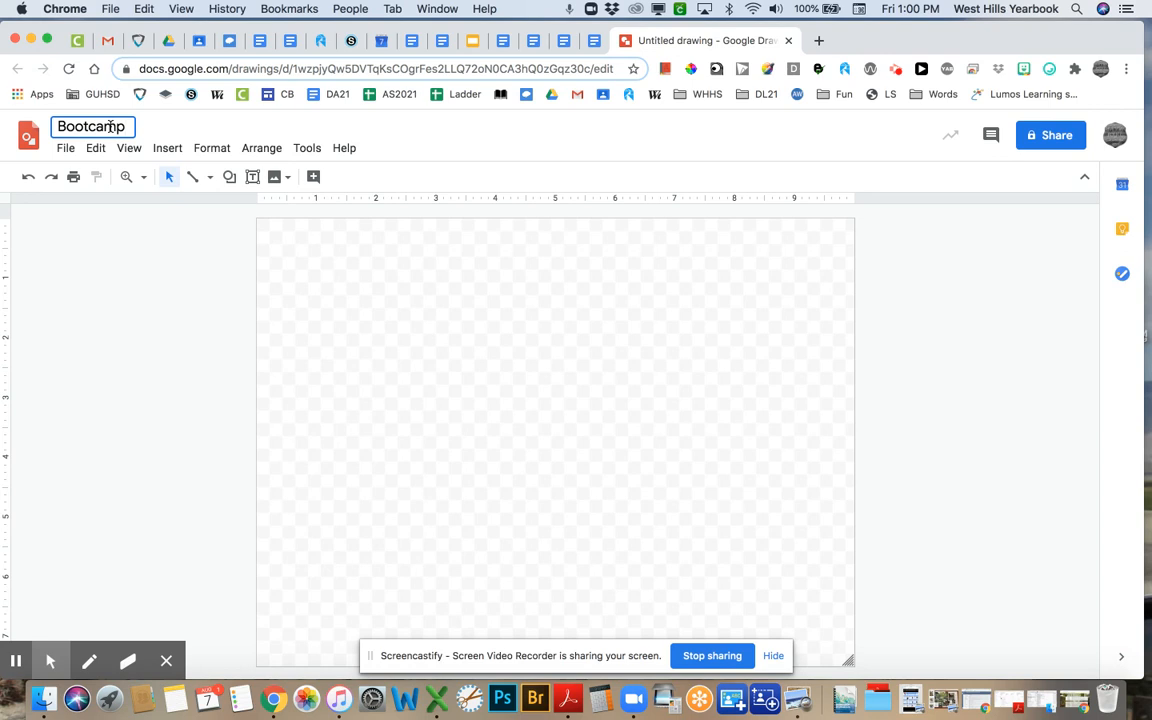
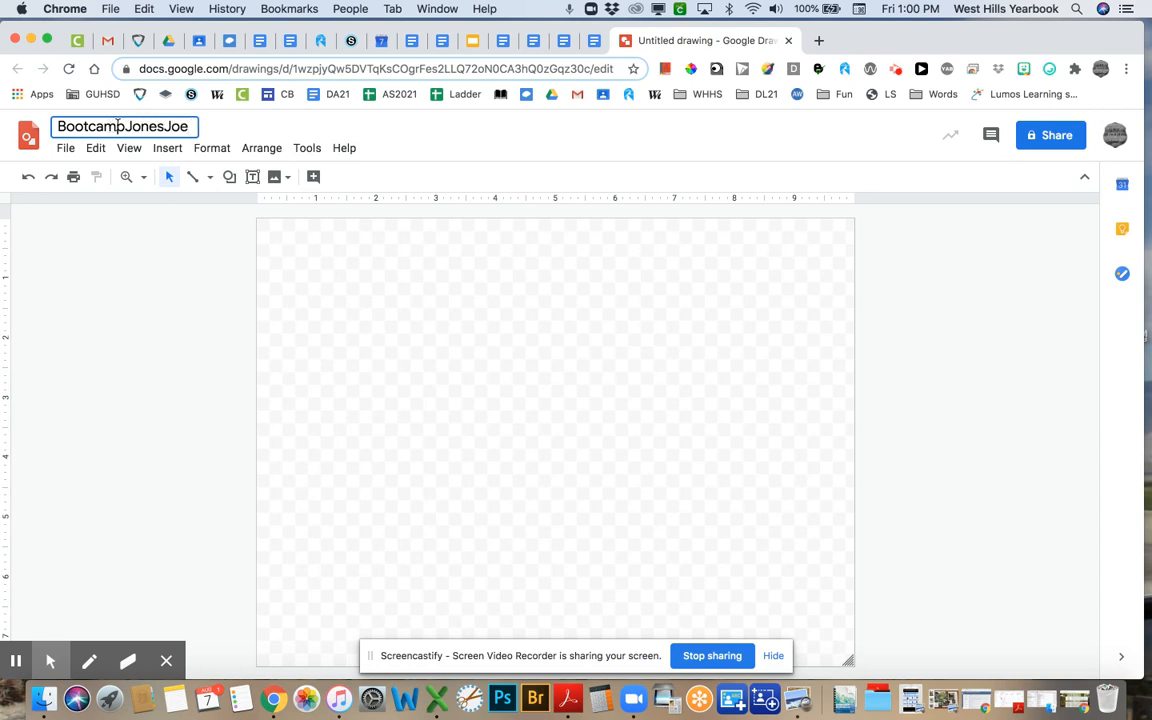
{"action": "key", "text": "Return"}
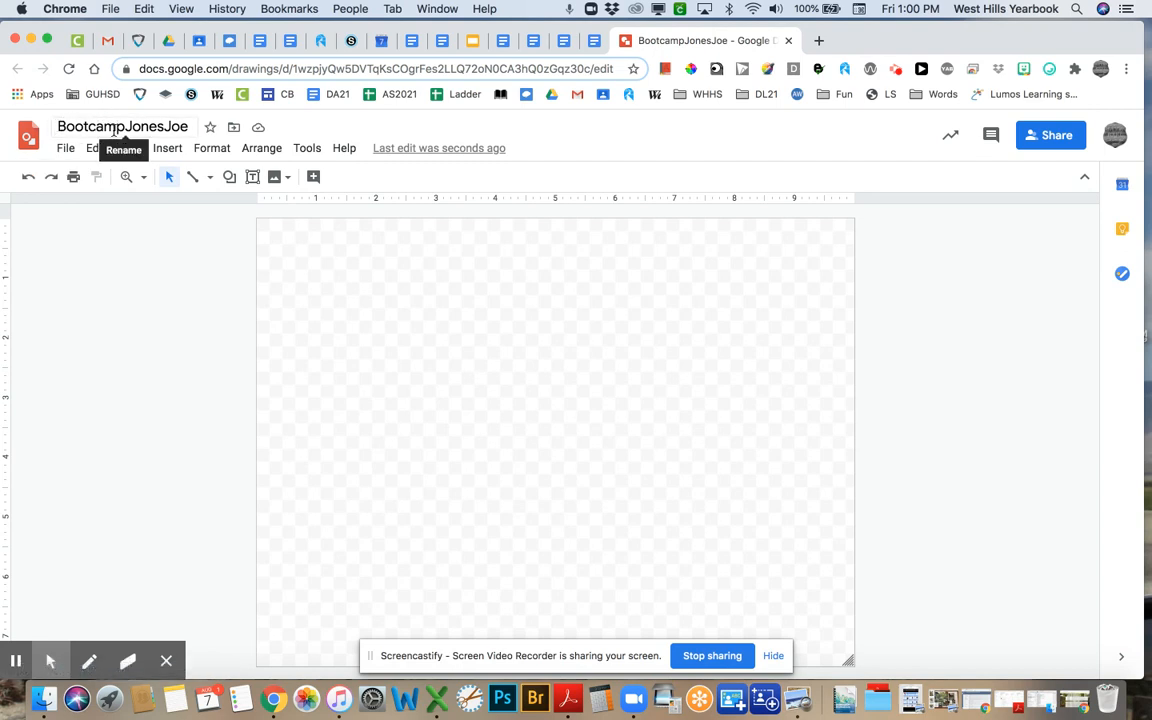
{"action": "left_click", "coordinate": [284, 317]}
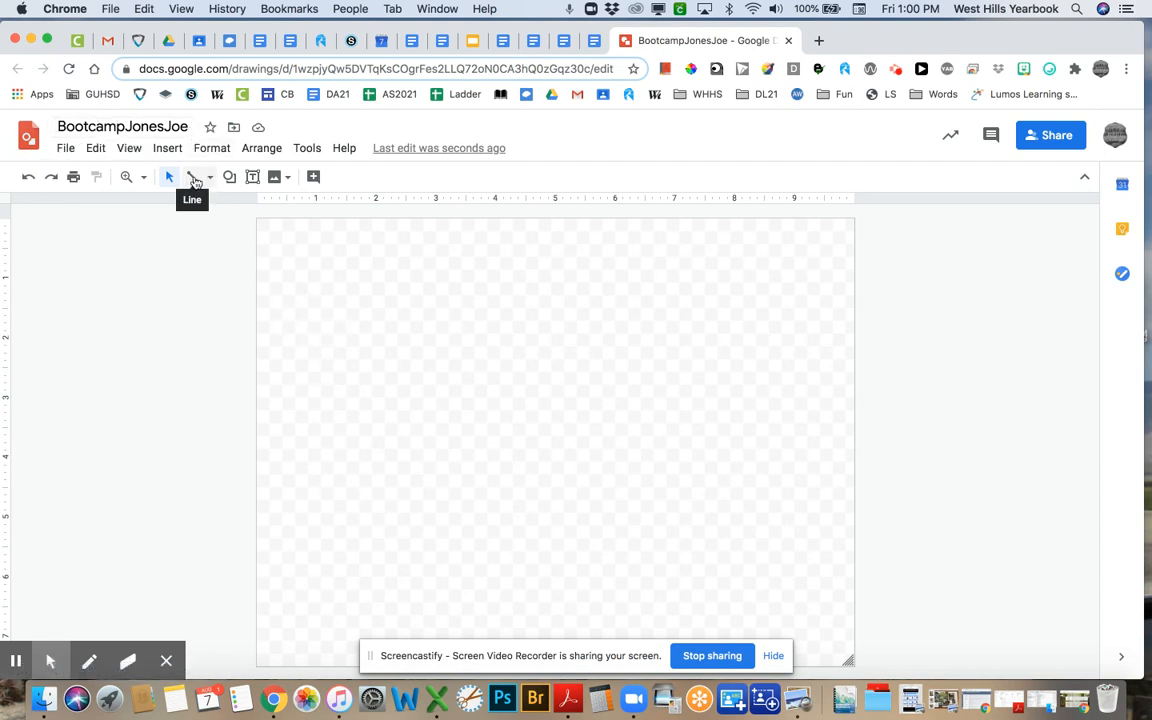
- Draw a long diagonal line, color it red, and remove an accidental small line
{"action": "left_click", "coordinate": [191, 179]}
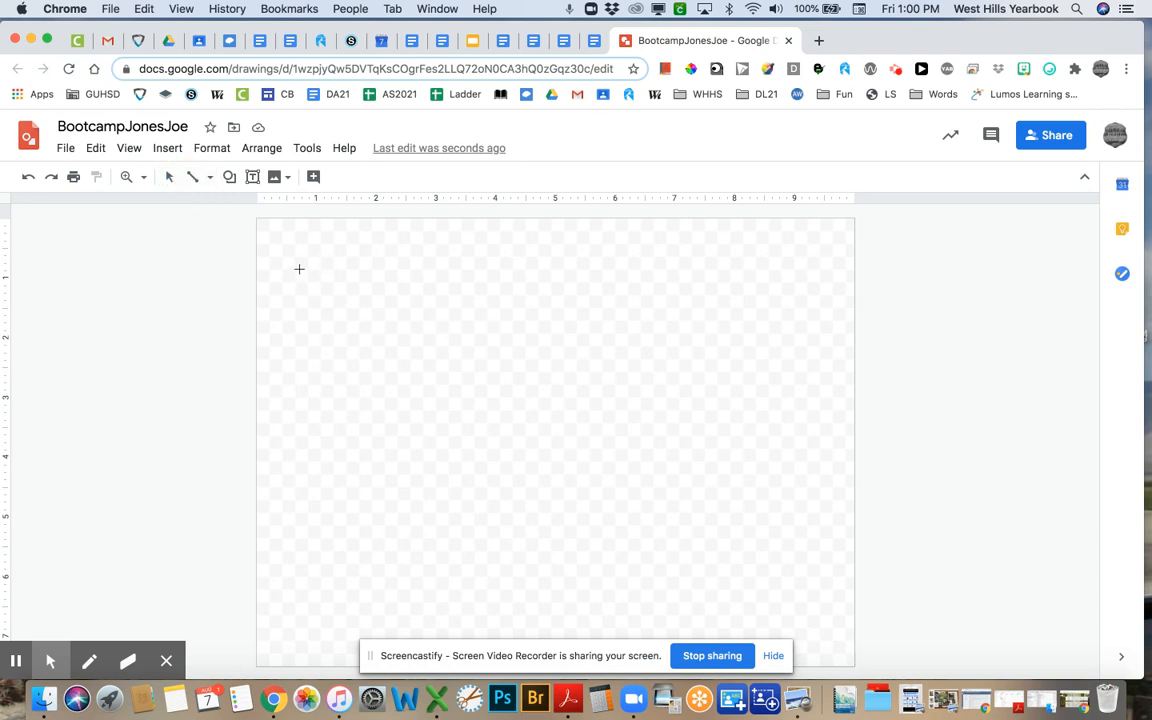
{"action": "mouse_move", "coordinate": [300, 270]}
{"action": "left_mouse_down"}
{"action": "mouse_move", "coordinate": [848, 501]}
{"action": "mouse_move", "coordinate": [772, 472]}
{"action": "left_mouse_up"}
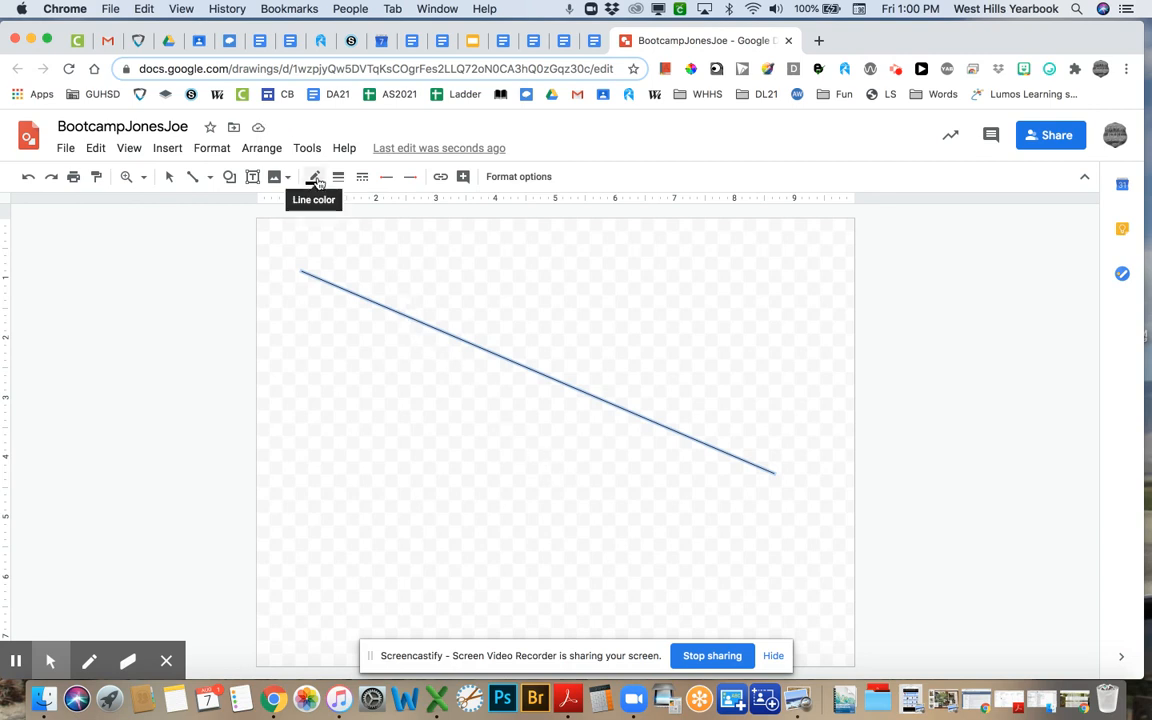
{"action": "left_click", "coordinate": [315, 179]}
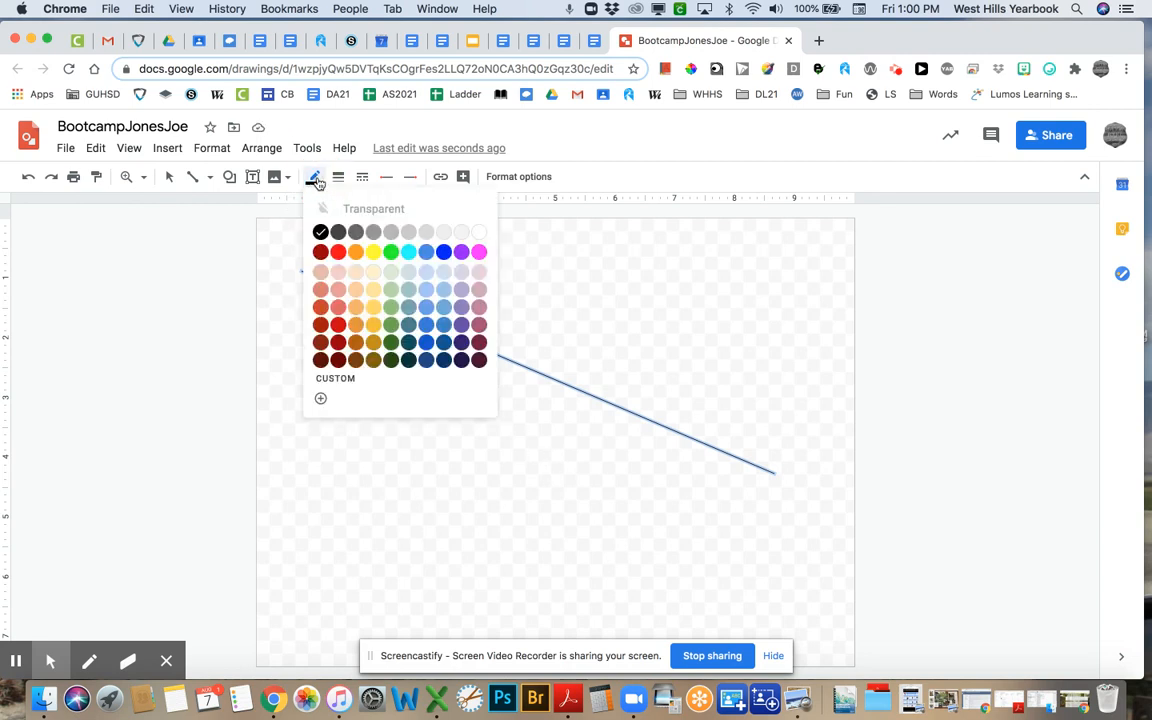
{"action": "left_click", "coordinate": [338, 251]}
{"action": "left_click", "coordinate": [334, 545]}
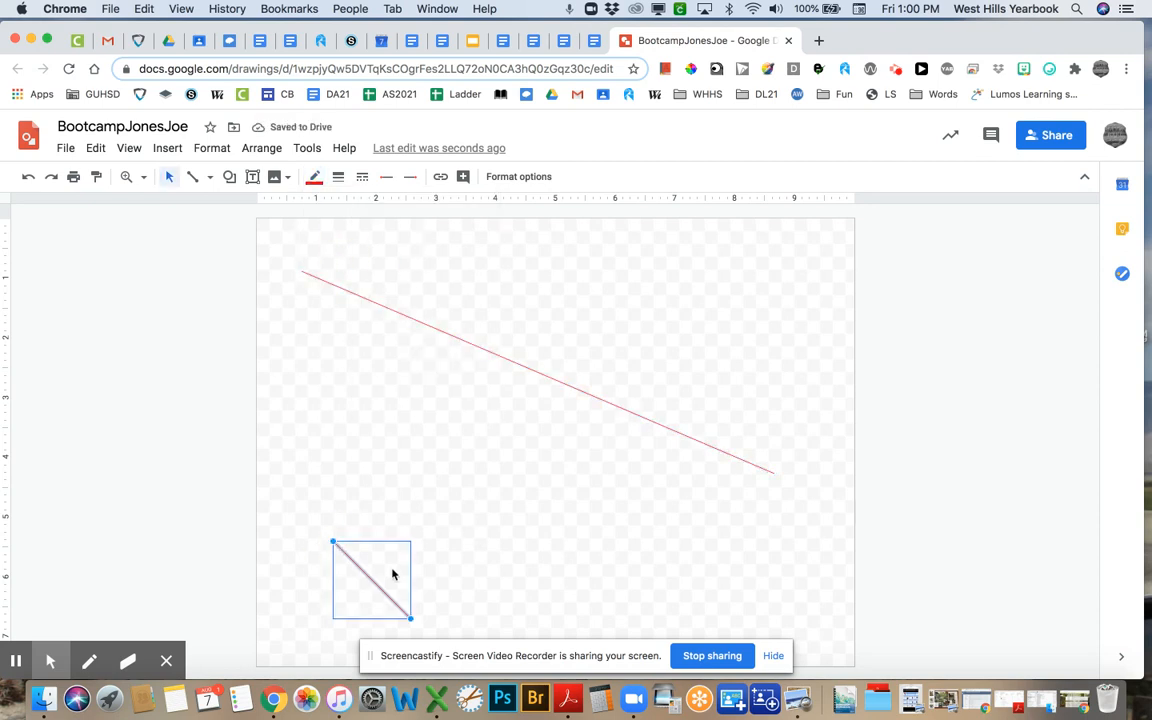
{"action": "key", "text": "BackSpace"}
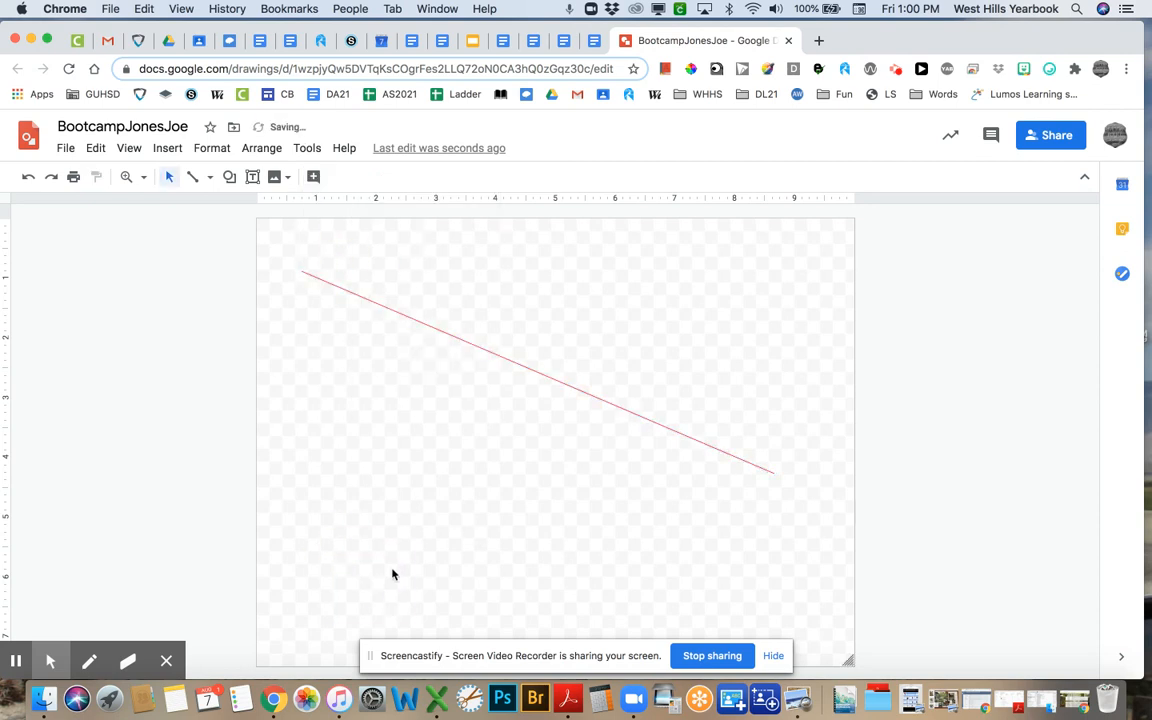
- Shorten the red line, make it 8px thick, and level it as the triangle's top edge
{"action": "left_click", "coordinate": [305, 273]}
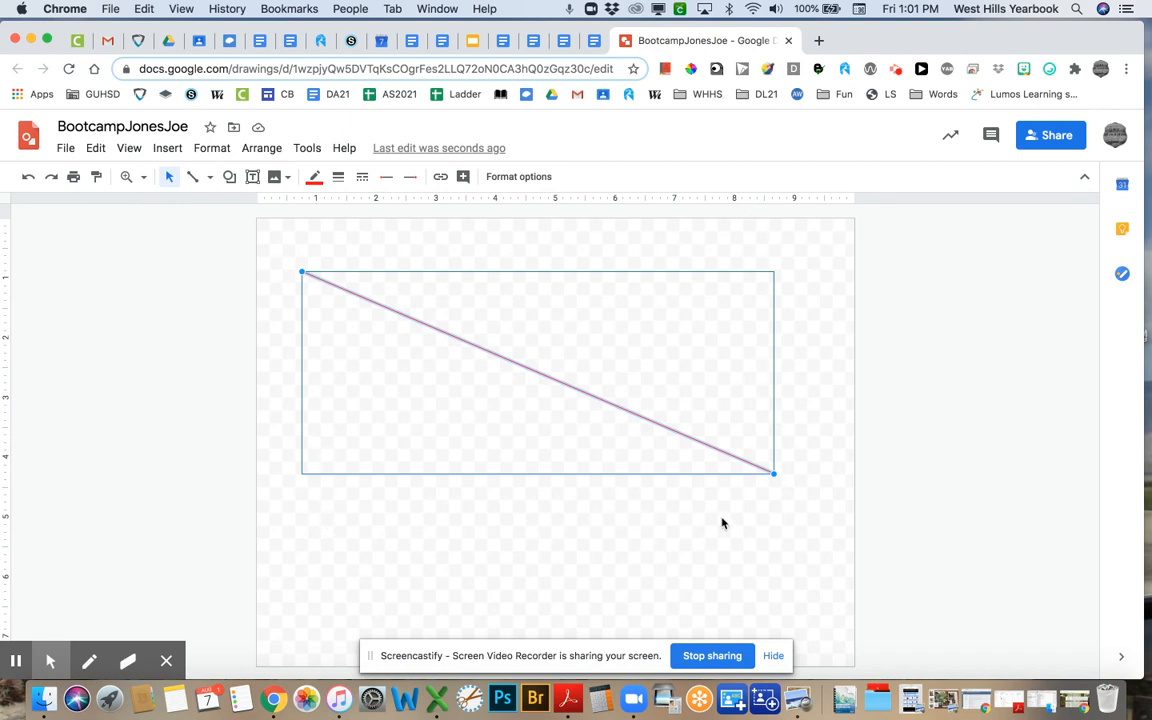
{"action": "left_click_drag", "start_coordinate": [772, 470], "coordinate": [652, 417]}
{"action": "left_click", "coordinate": [338, 176]}
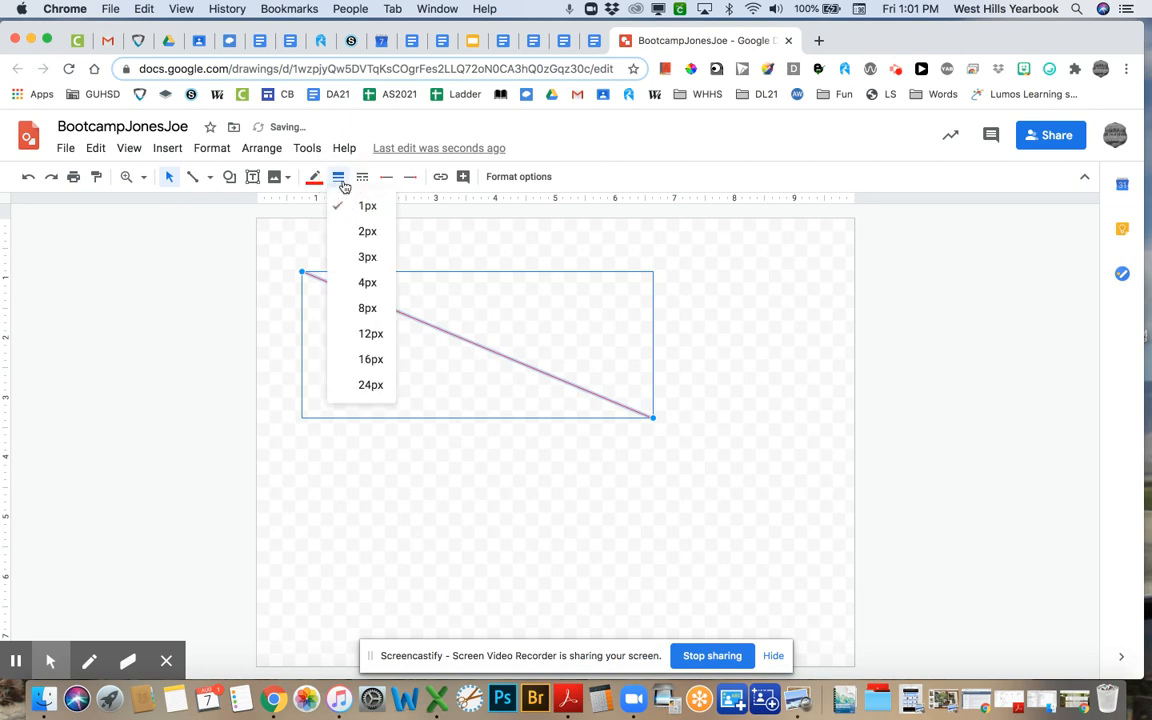
{"action": "left_click", "coordinate": [362, 306]}
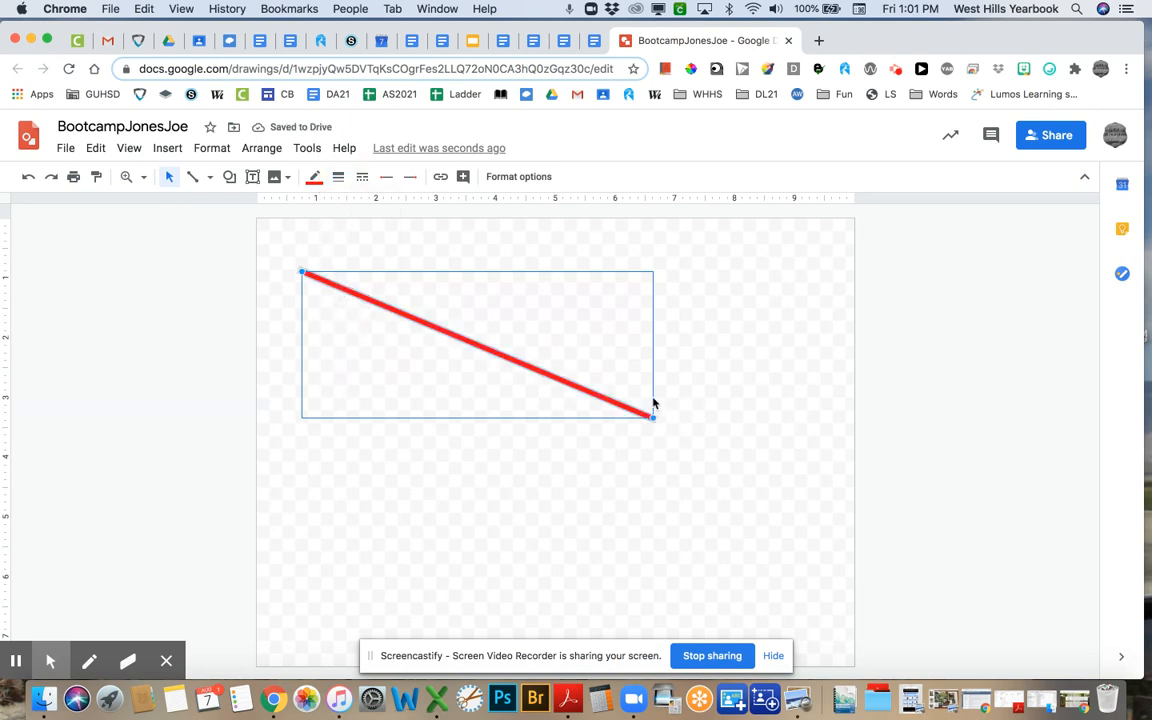
{"action": "left_click_drag", "start_coordinate": [651, 415], "coordinate": [691, 271]}
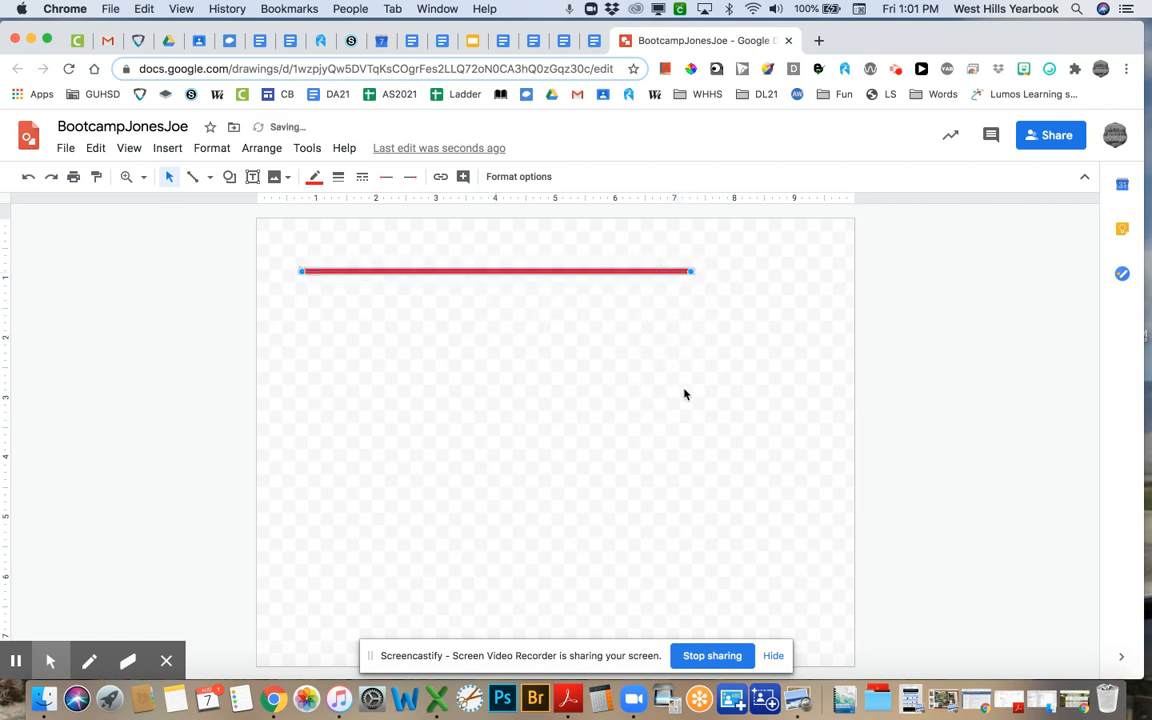
- Draw the triangle's sloping sides down to a point and delete a stray red line
{"action": "left_click", "coordinate": [193, 176]}
{"action": "left_click_drag", "start_coordinate": [301, 270], "coordinate": [690, 273]}
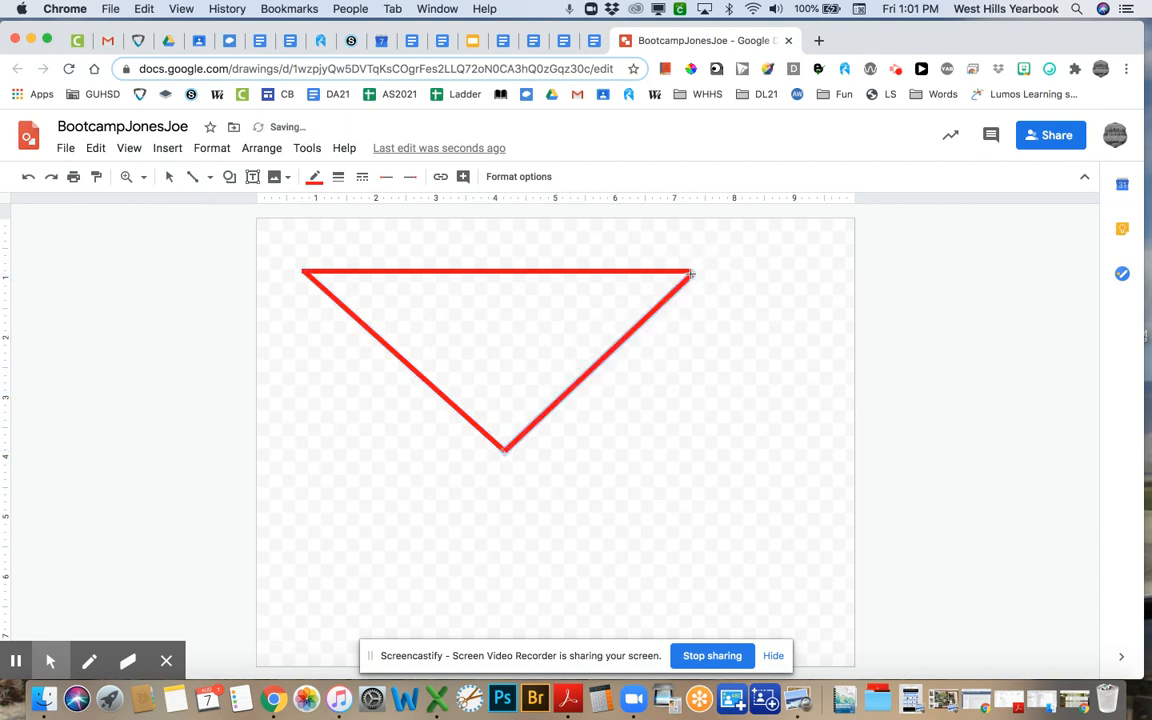
{"action": "left_click", "coordinate": [788, 361]}
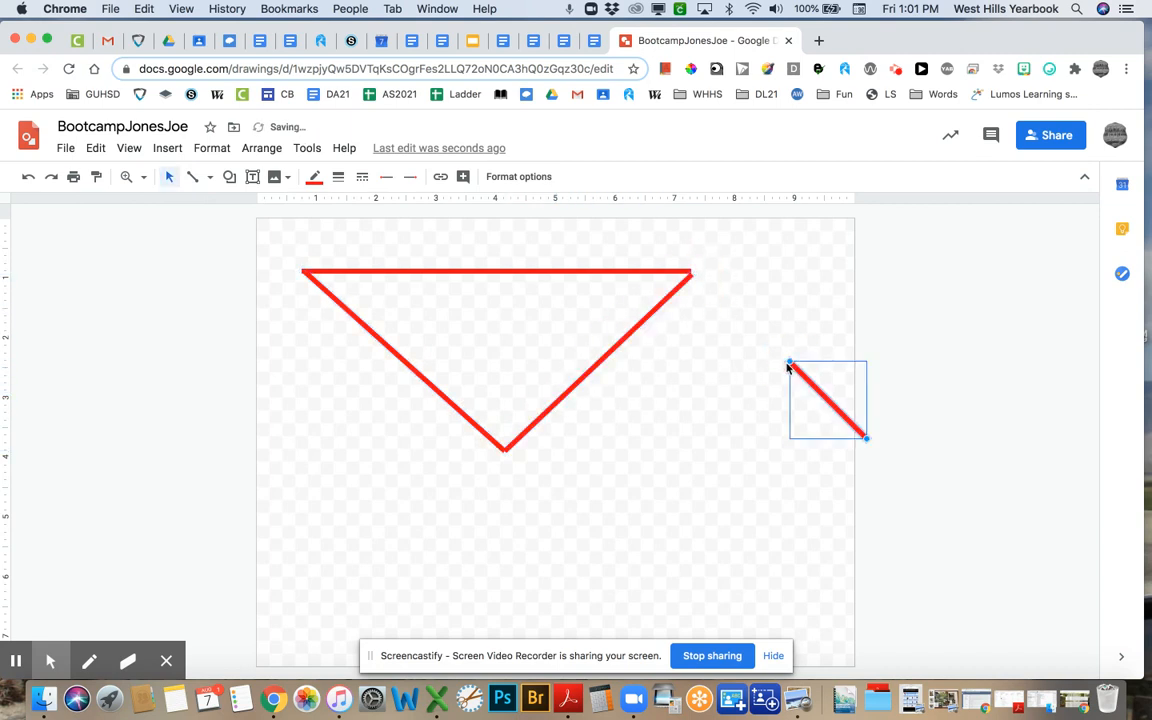
{"action": "key", "text": "Delete"}
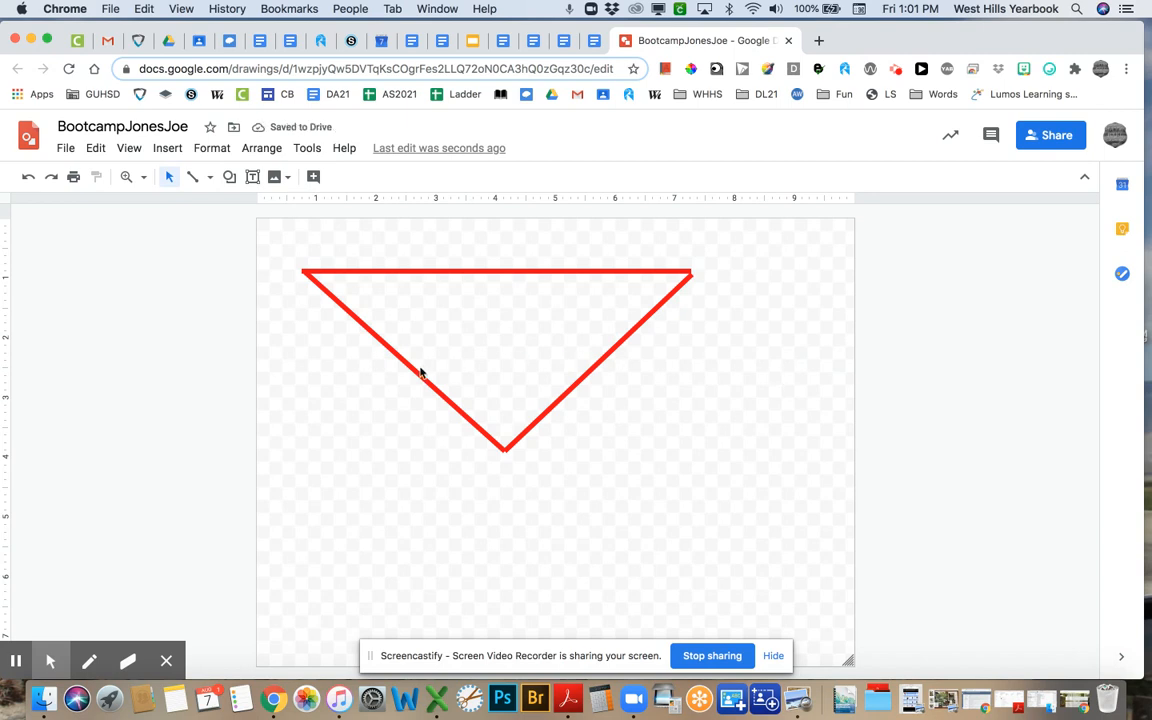
- Add a text box reading 'This is a triangle.' inside the triangle in 24-point Pacifico
{"action": "left_click", "coordinate": [253, 177]}
{"action": "left_click_drag", "start_coordinate": [416, 303], "coordinate": [602, 345]}
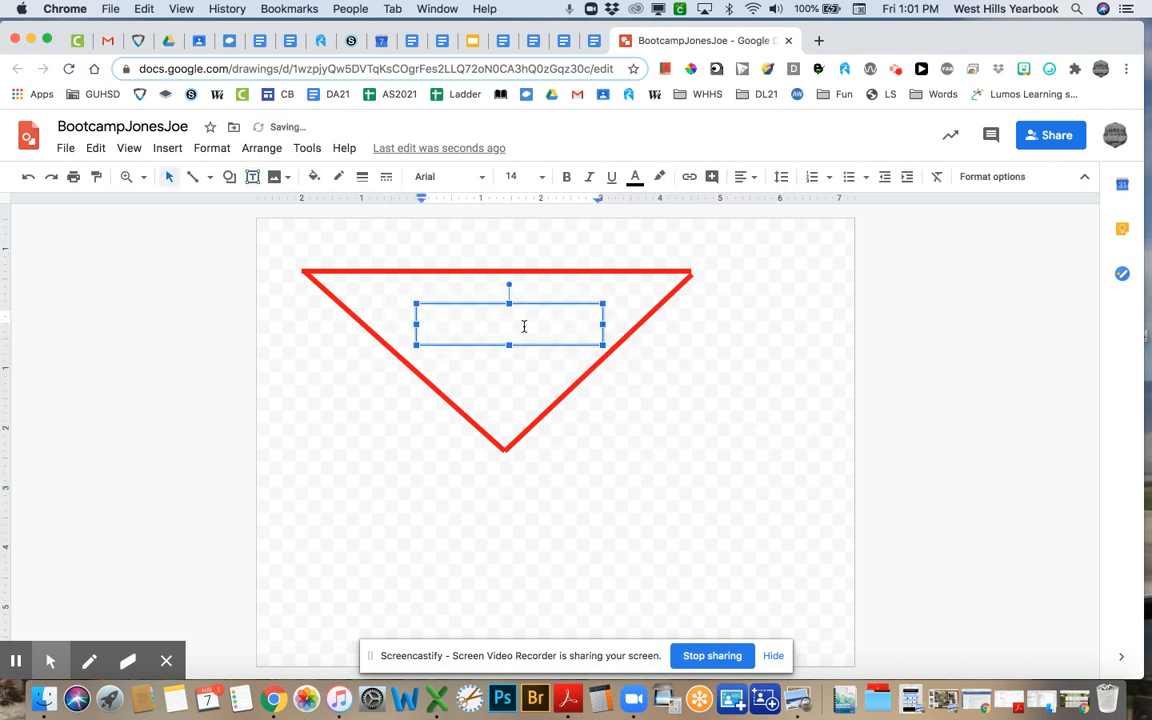
{"action": "type", "text": "This is a triangle."}
{"action": "left_click_drag", "start_coordinate": [522, 327], "coordinate": [411, 316]}
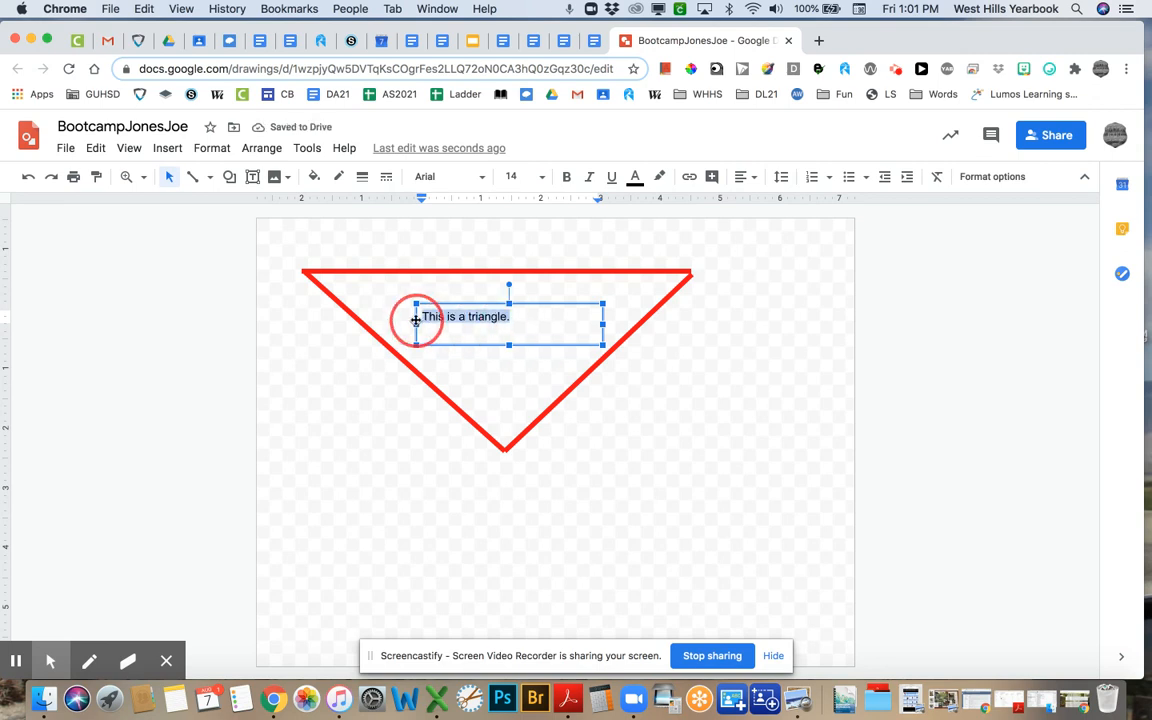
{"action": "left_click", "coordinate": [482, 177]}
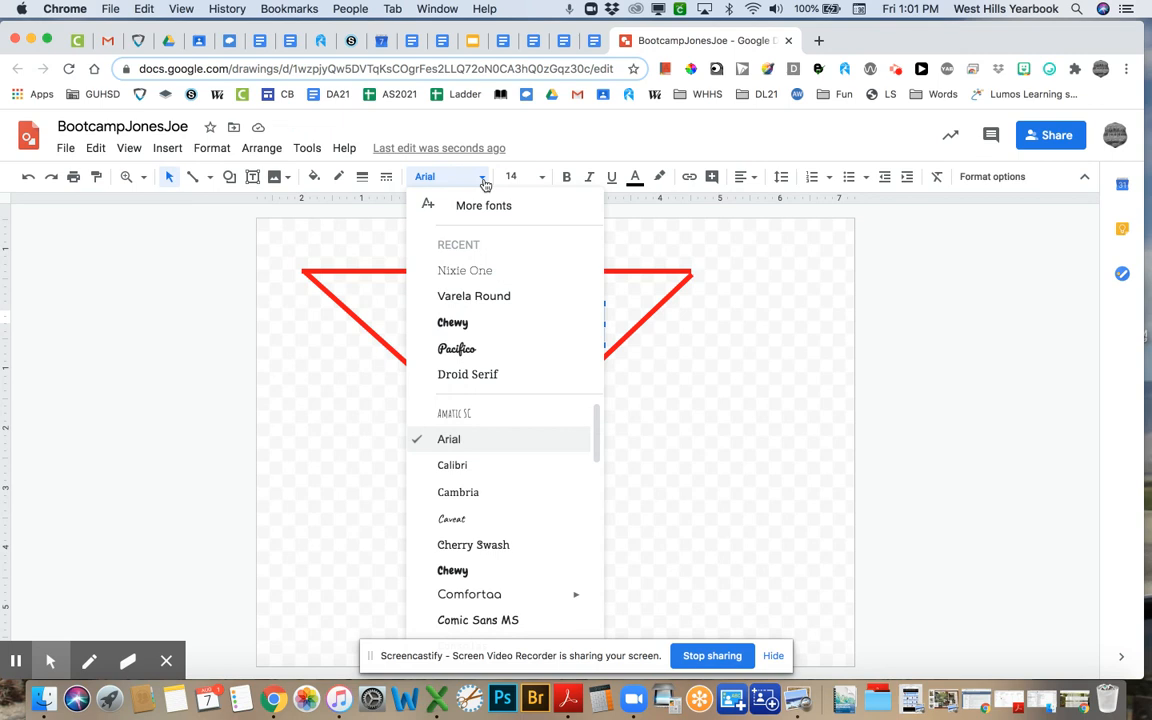
{"action": "left_click", "coordinate": [470, 342]}
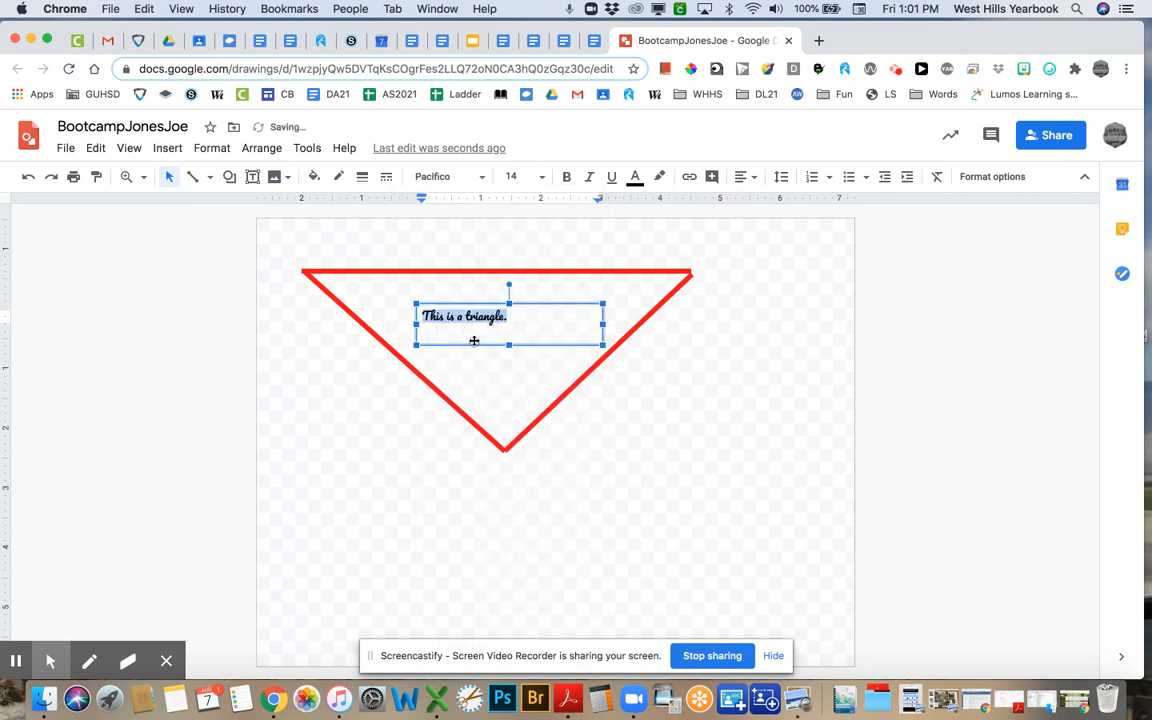
{"action": "left_click", "coordinate": [542, 177]}
{"action": "left_click", "coordinate": [516, 437]}
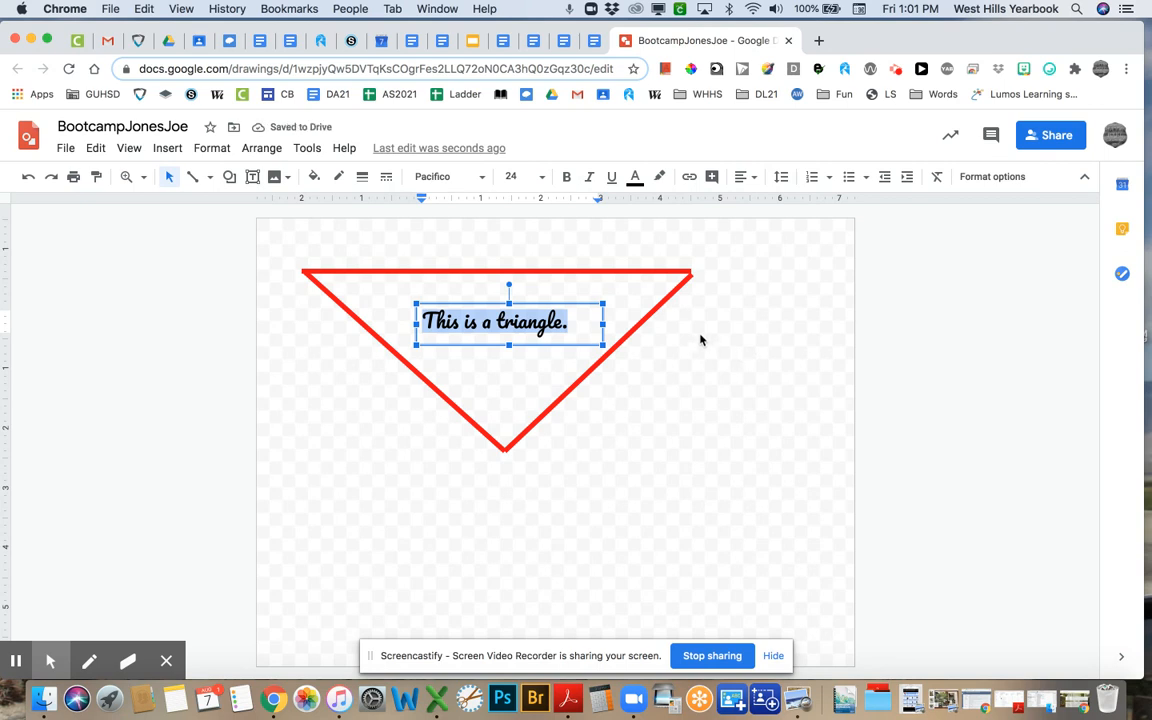
- Make the caption text pink and give it a yellow highlight
{"action": "left_click", "coordinate": [635, 178]}
{"action": "left_click", "coordinate": [800, 226]}
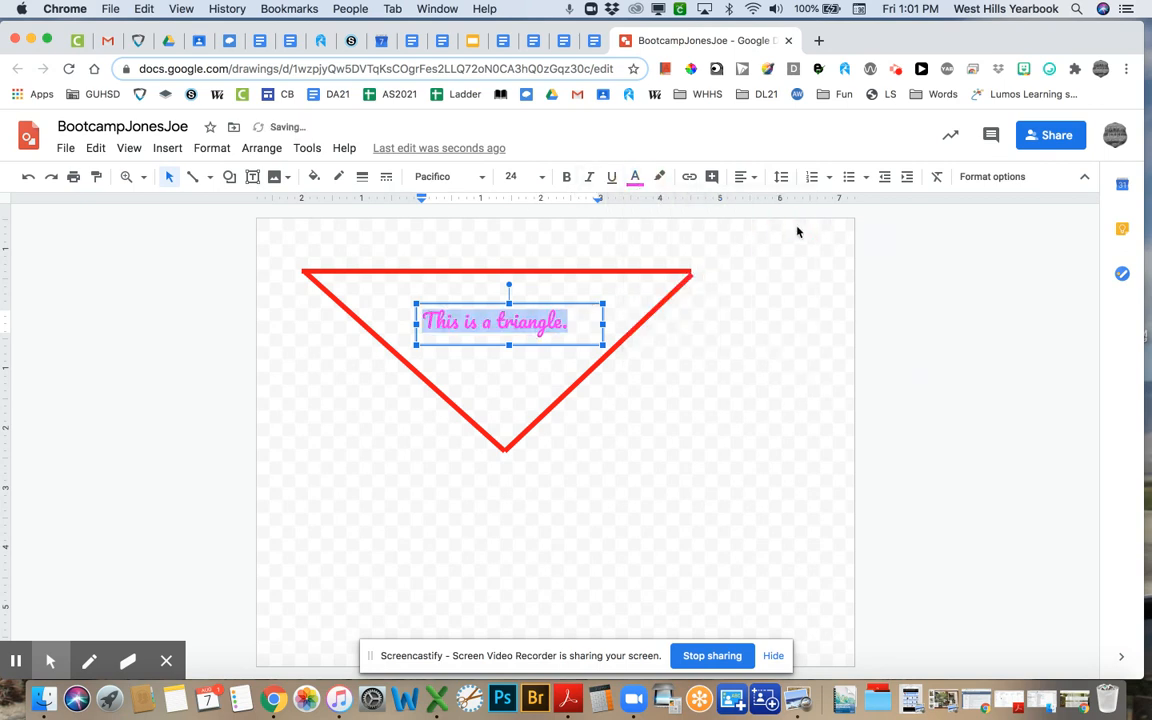
{"action": "left_click", "coordinate": [697, 397]}
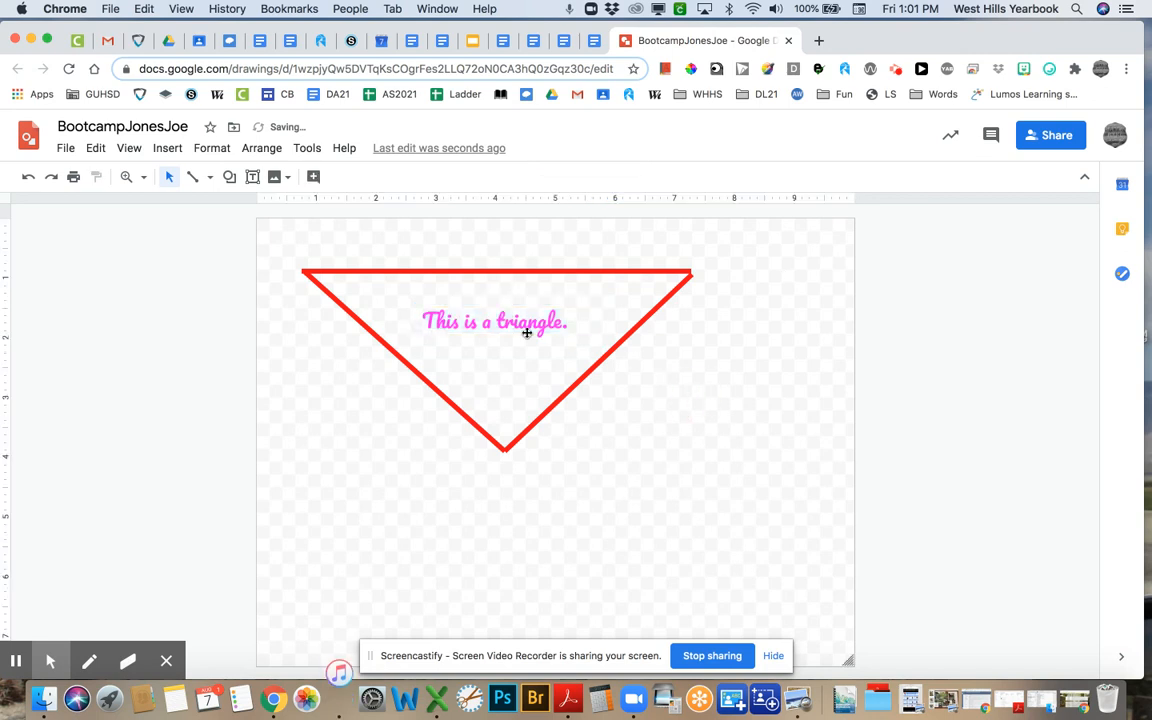
{"action": "left_click", "coordinate": [463, 322]}
{"action": "mouse_move", "coordinate": [422, 322]}
{"action": "left_mouse_down"}
{"action": "mouse_move", "coordinate": [489, 337]}
{"action": "mouse_move", "coordinate": [571, 319]}
{"action": "left_mouse_up"}
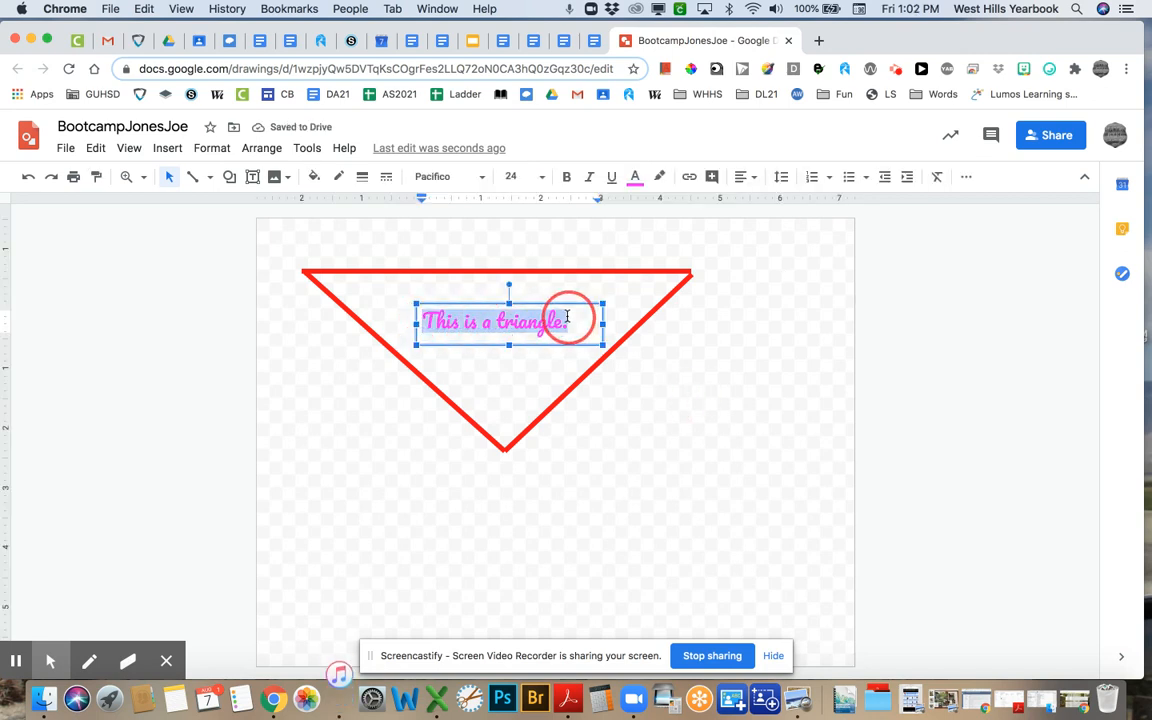
{"action": "left_click", "coordinate": [660, 178]}
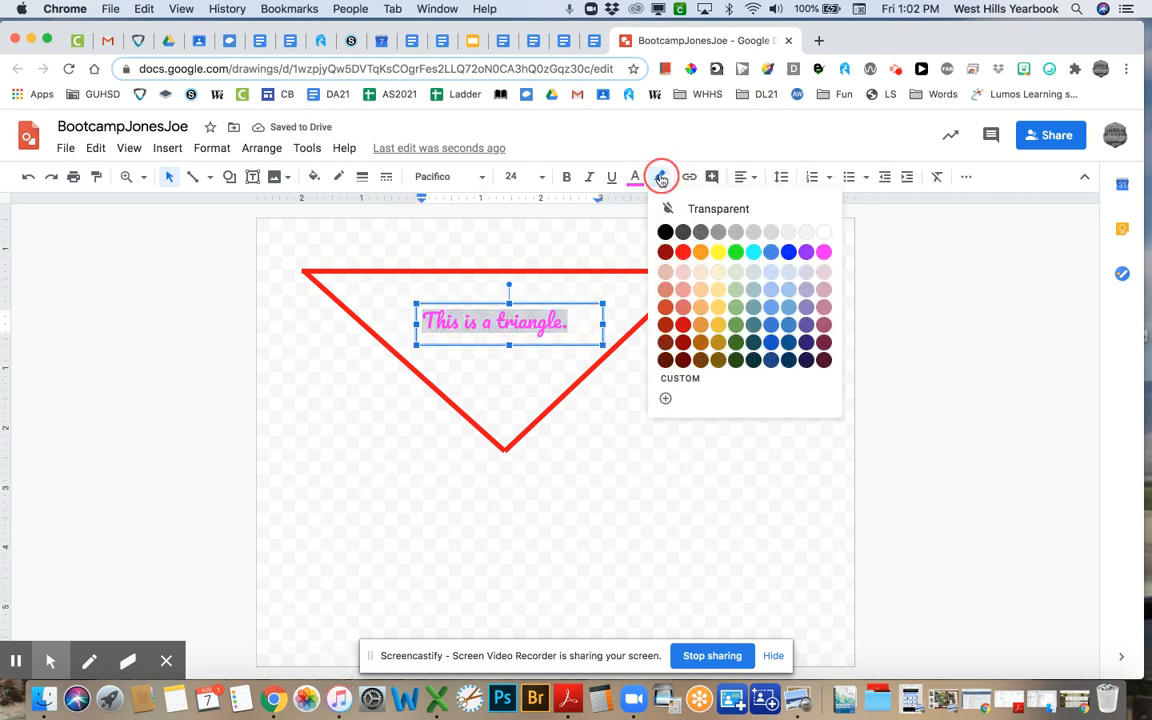
{"action": "left_click", "coordinate": [718, 251]}
{"action": "left_click", "coordinate": [720, 375]}
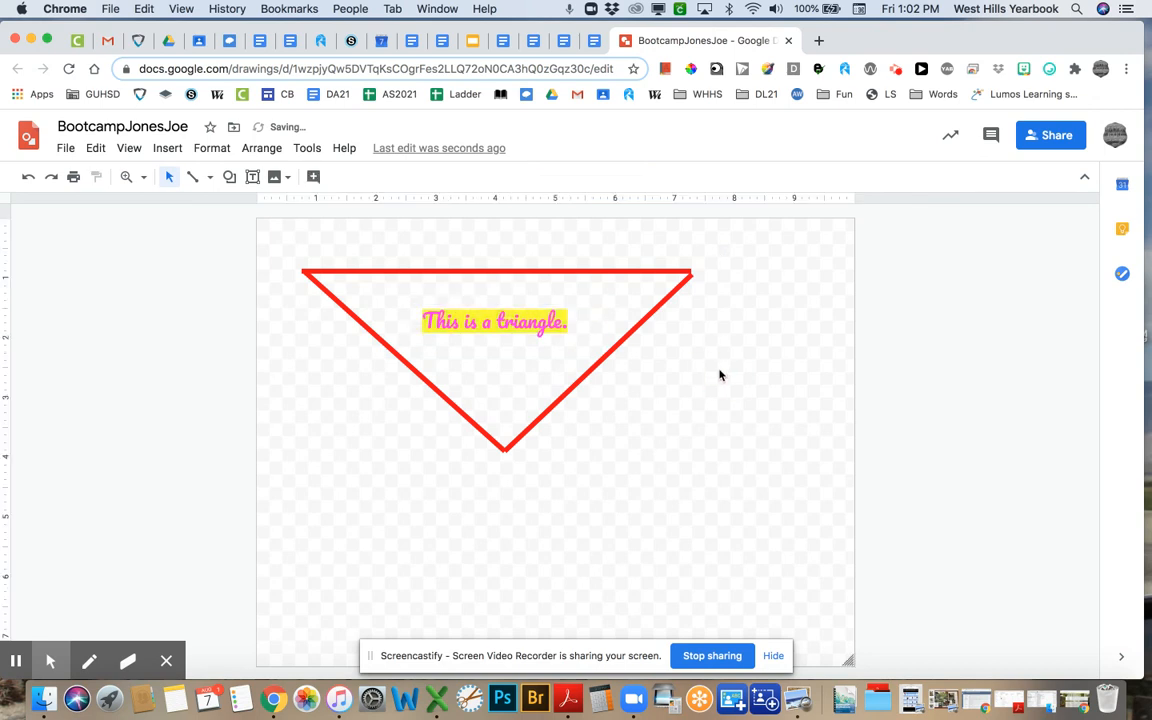
{"action": "right_click", "coordinate": [707, 381]}
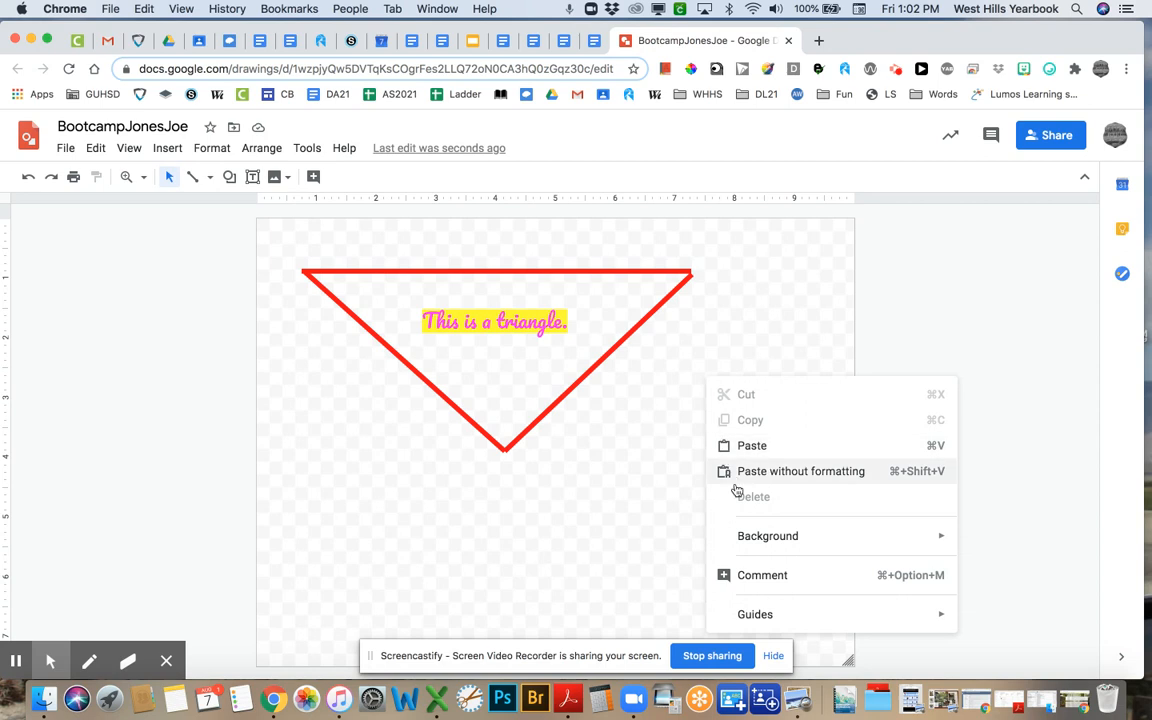
- Set the canvas background to a solid light lavender, replacing the first purple choice
{"action": "mouse_move", "coordinate": [790, 545]}
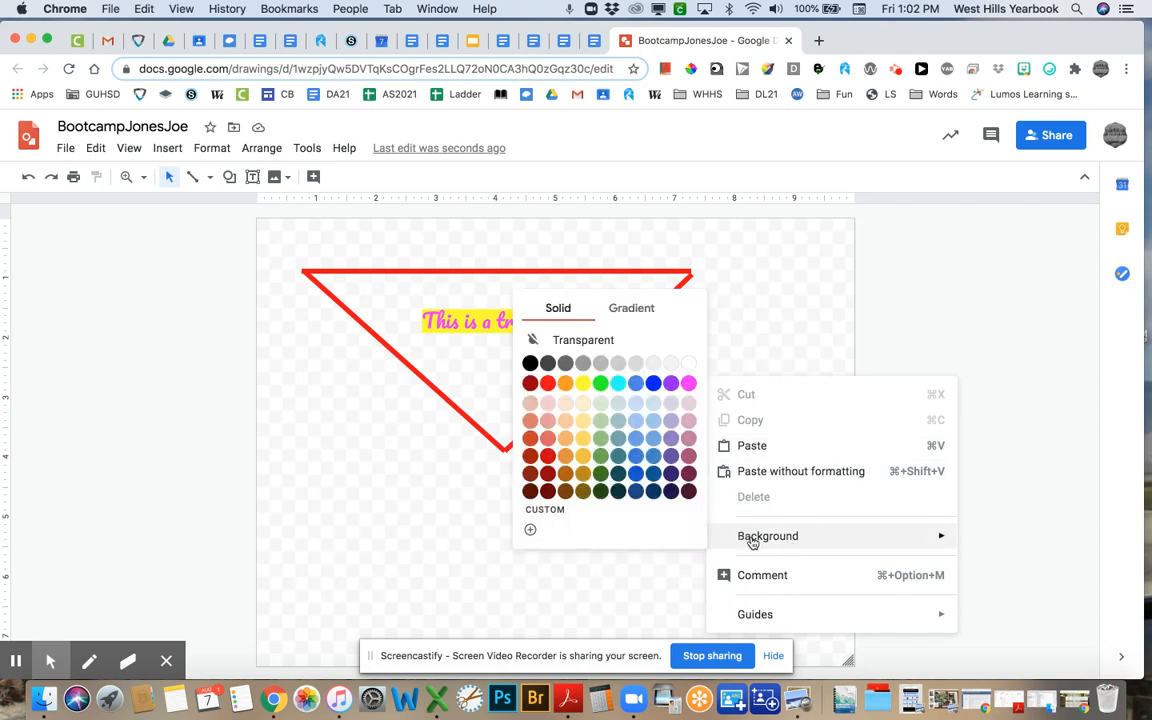
{"action": "left_click", "coordinate": [674, 442]}
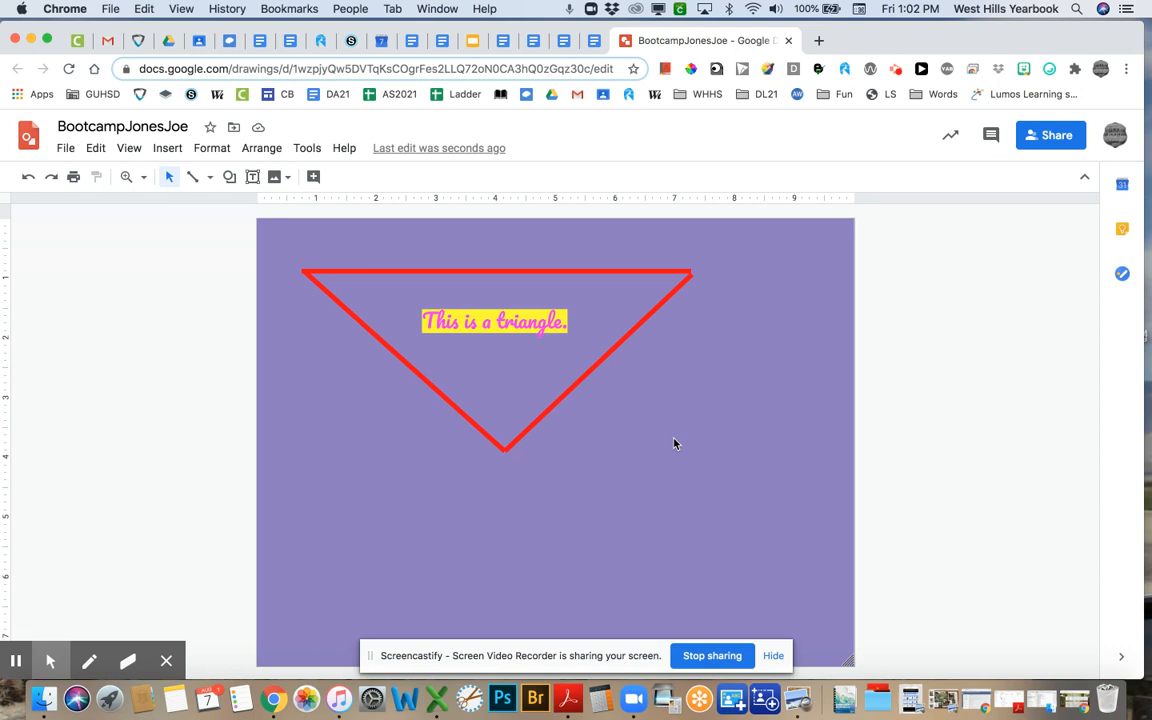
{"action": "right_click", "coordinate": [674, 443]}
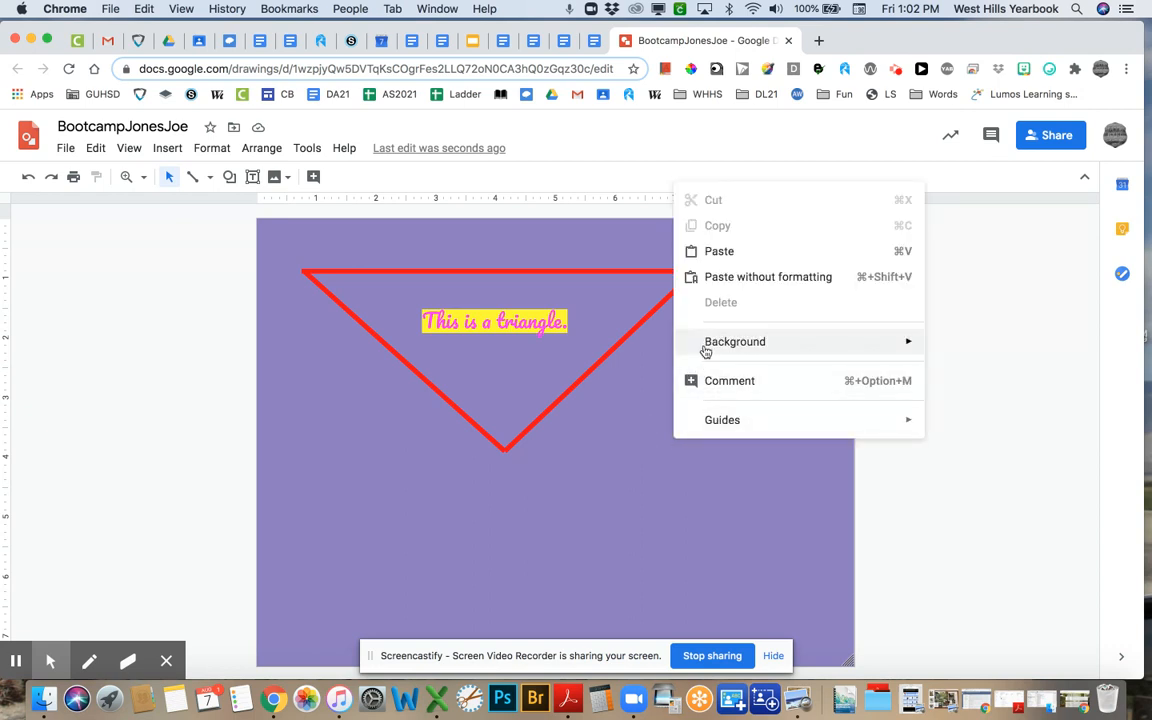
{"action": "mouse_move", "coordinate": [707, 348]}
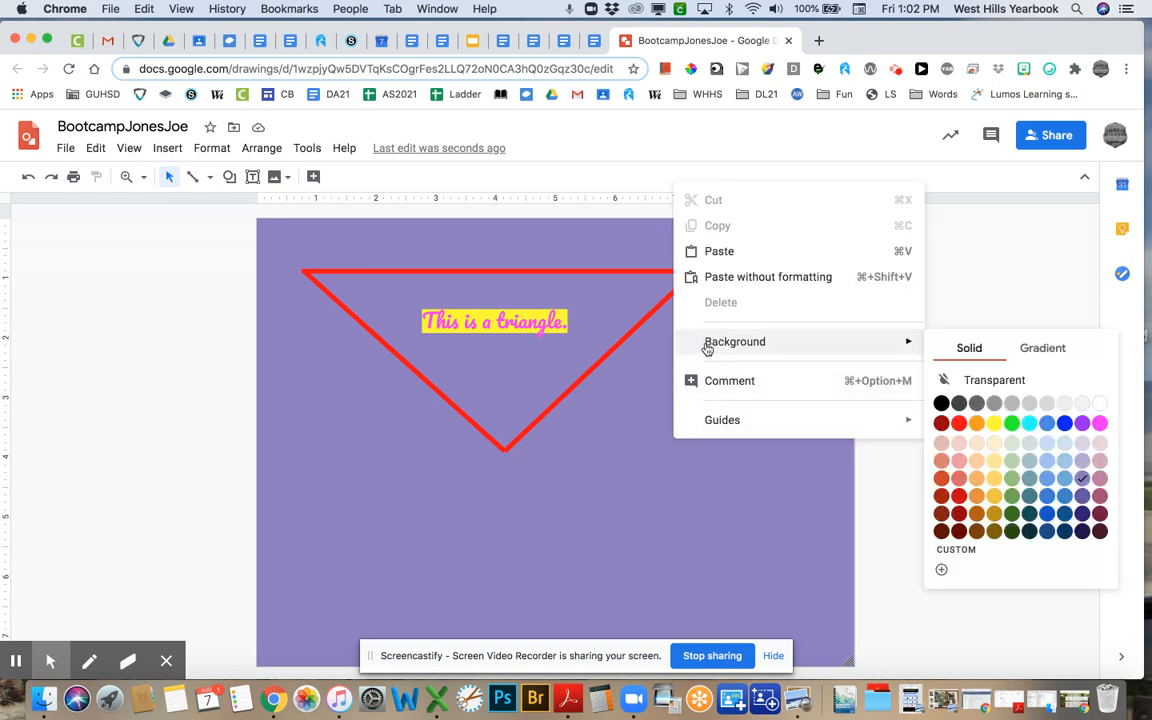
{"action": "left_click", "coordinate": [1084, 443]}
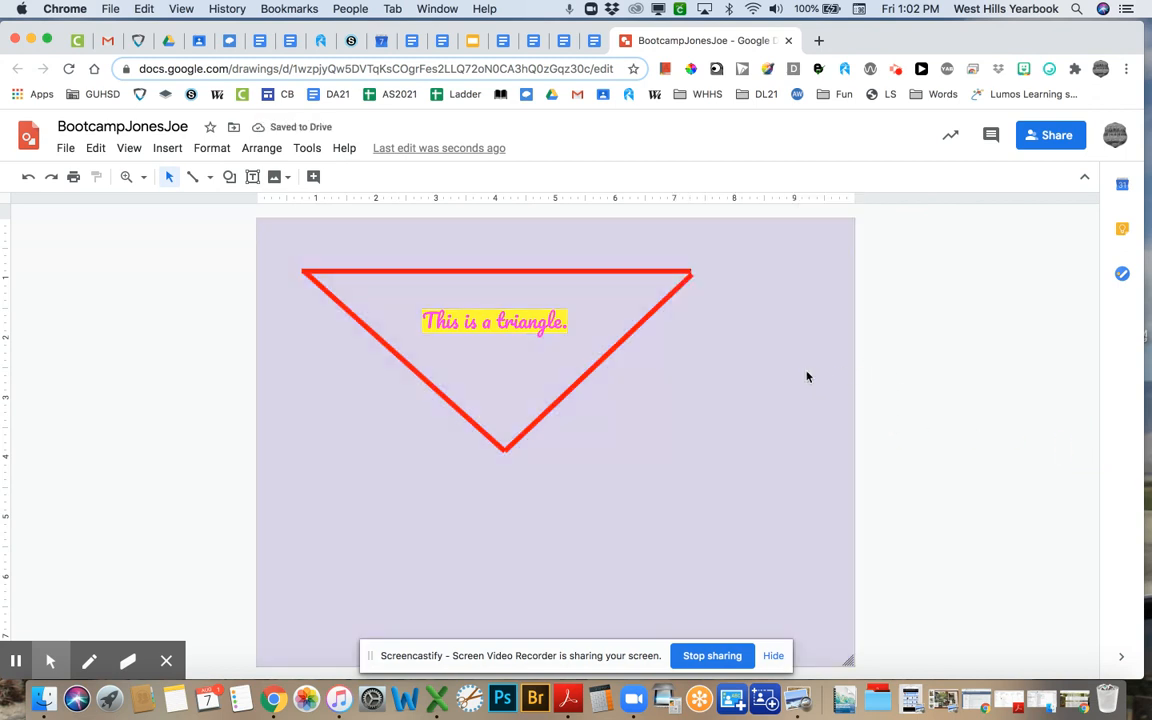
{"action": "left_click", "coordinate": [277, 178]}
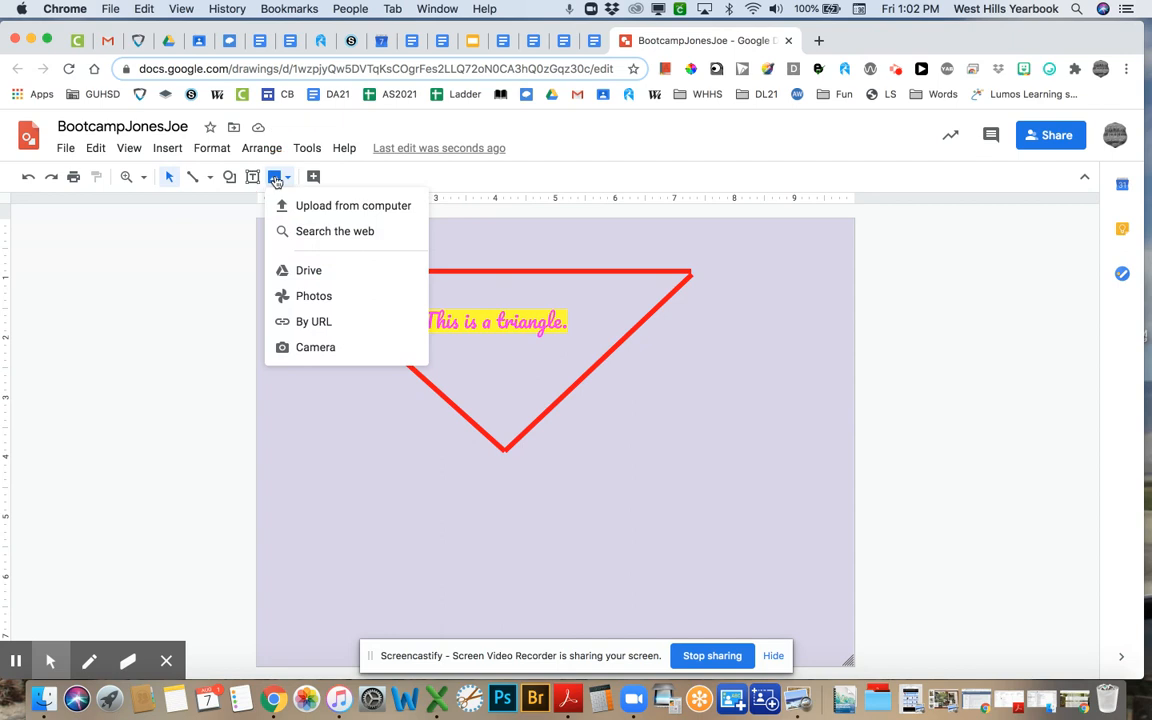
- Upload the Hedgehogs image from the forSlides folder and place it right of the triangle
{"action": "left_click", "coordinate": [305, 206]}
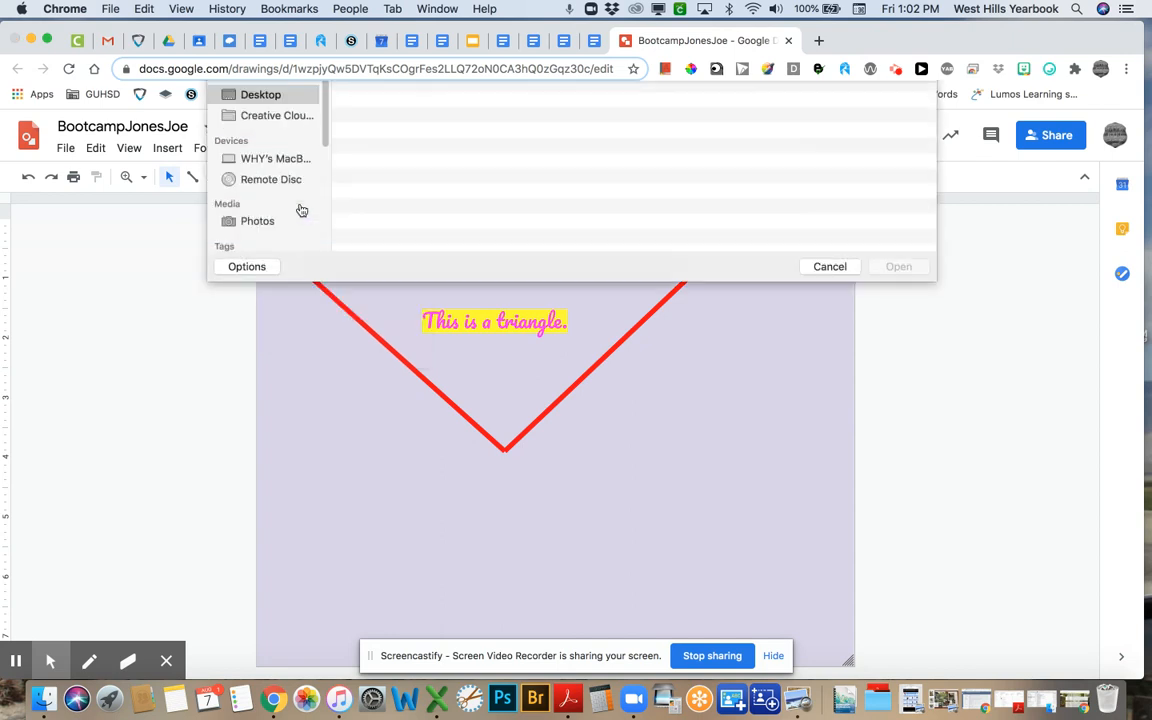
{"action": "double_click", "coordinate": [387, 172]}
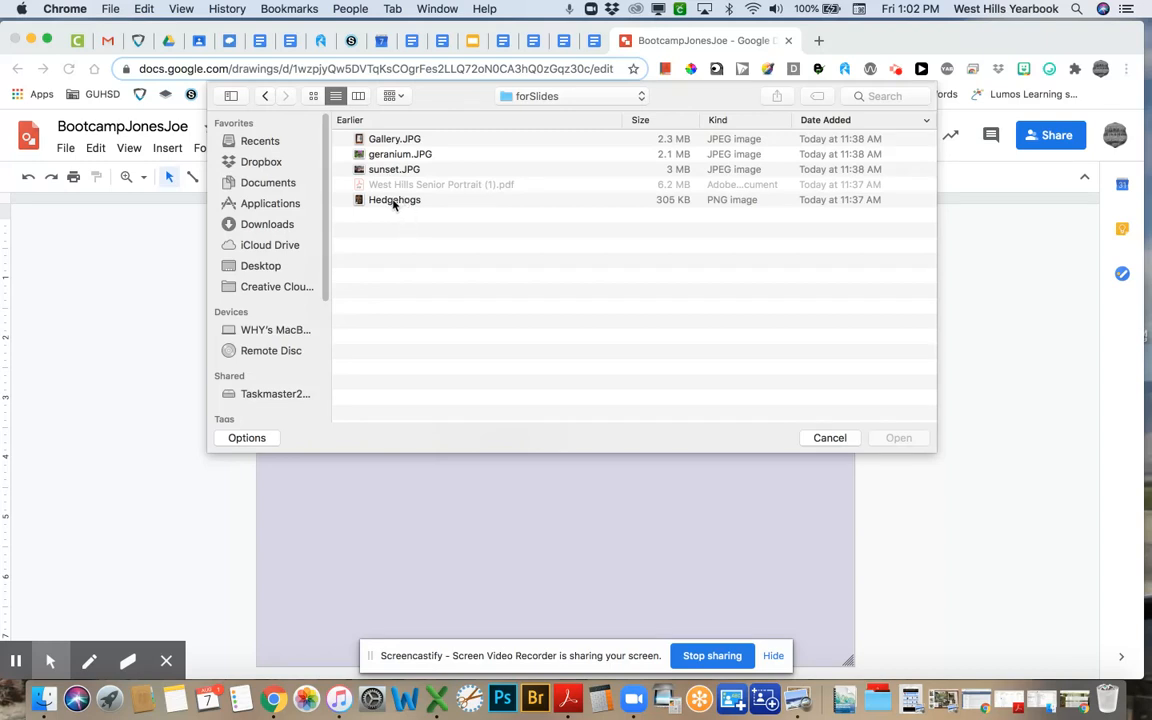
{"action": "left_click", "coordinate": [395, 201]}
{"action": "left_click", "coordinate": [915, 439]}
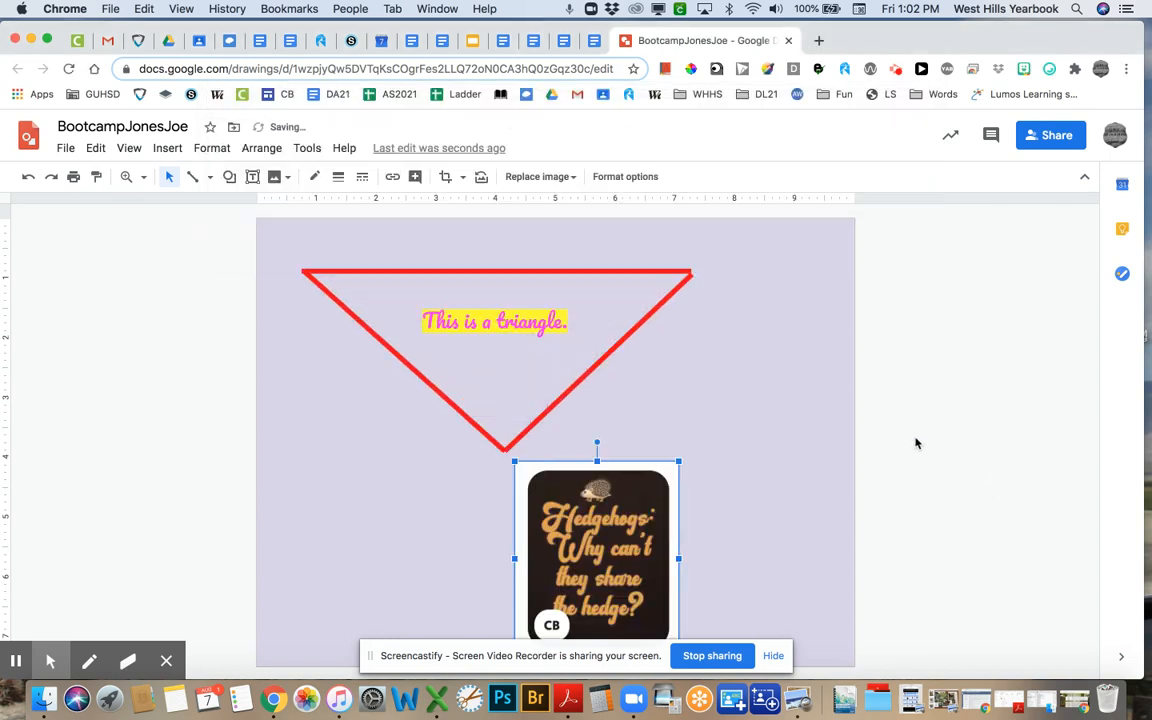
{"action": "left_click_drag", "start_coordinate": [587, 497], "coordinate": [722, 369]}
{"action": "left_click", "coordinate": [795, 282]}
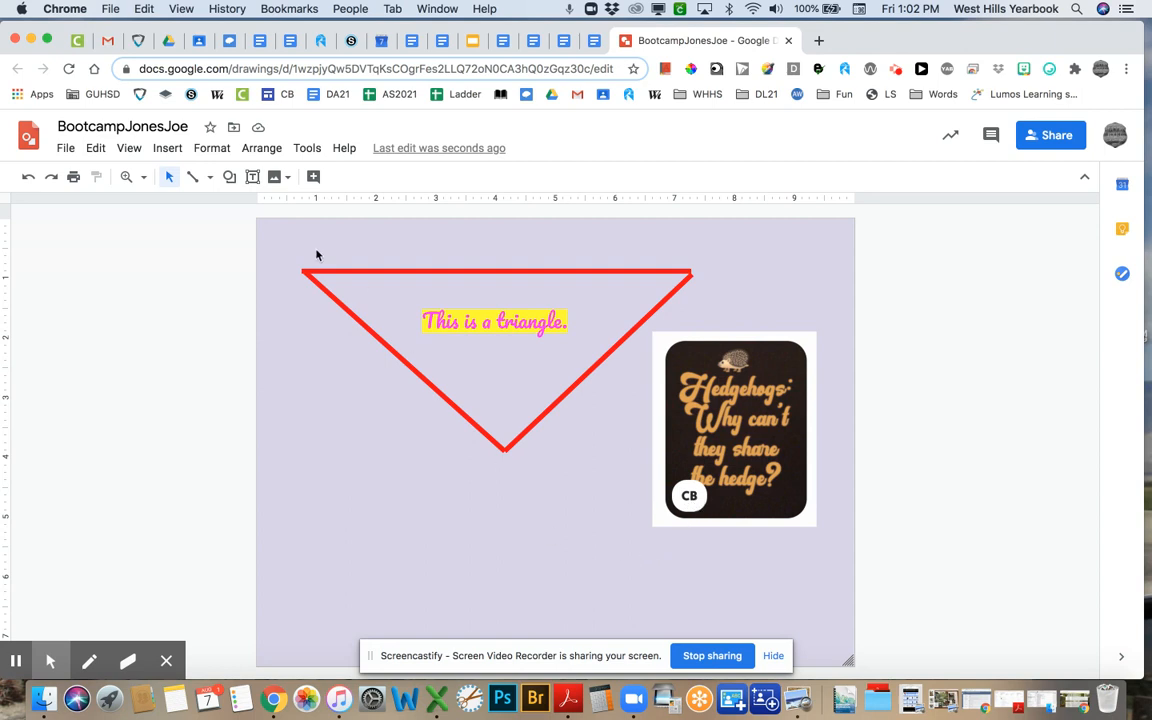
{"action": "left_click", "coordinate": [253, 177]}
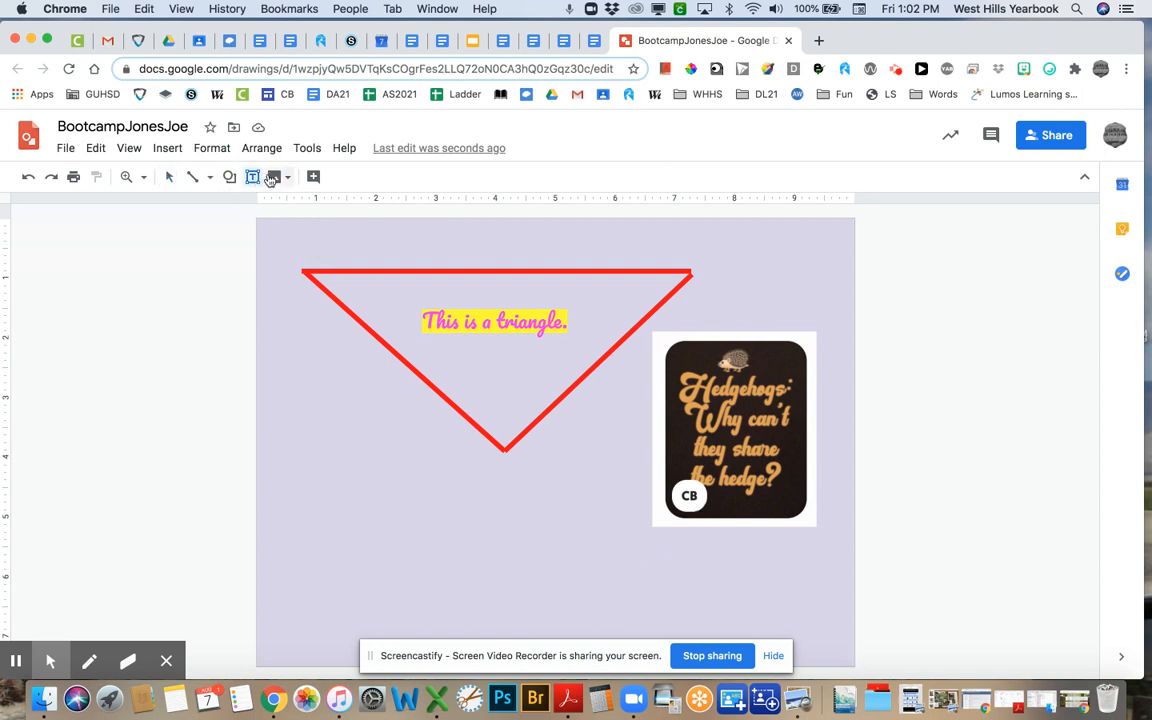
- Search the web for 'hedgehog' images, first via a hedgehog cake suggestion, then plain hedgehog
{"action": "left_click", "coordinate": [277, 177]}
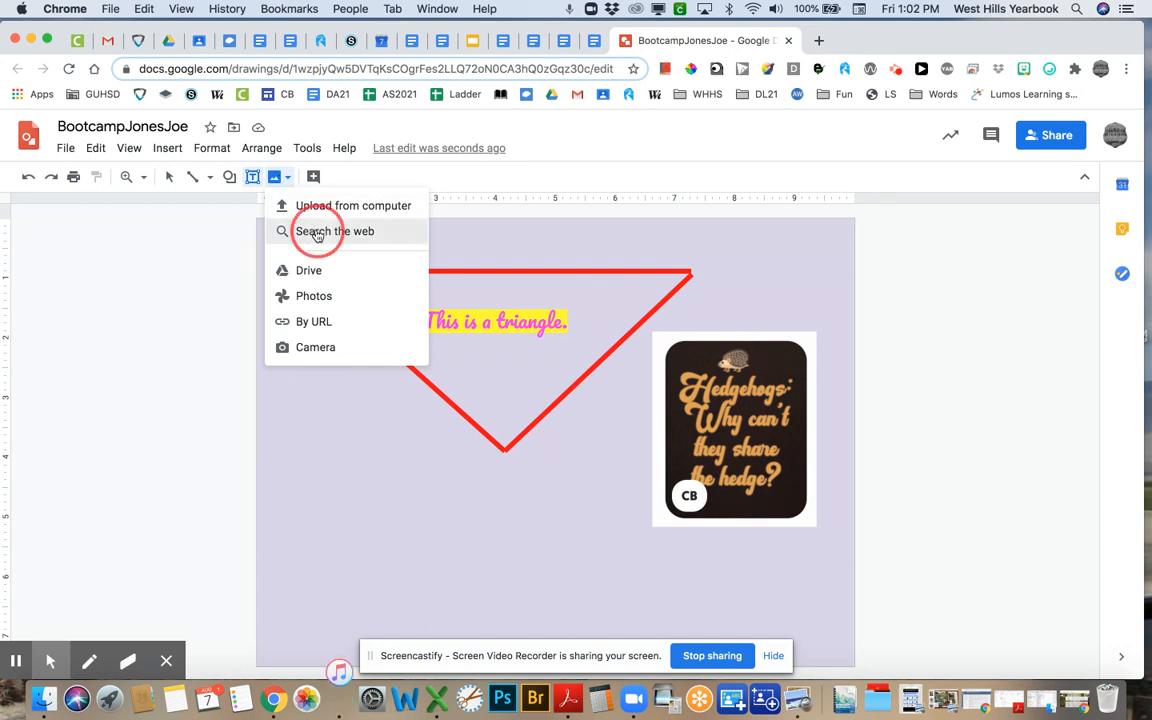
{"action": "left_click", "coordinate": [302, 231]}
{"action": "left_click", "coordinate": [960, 185]}
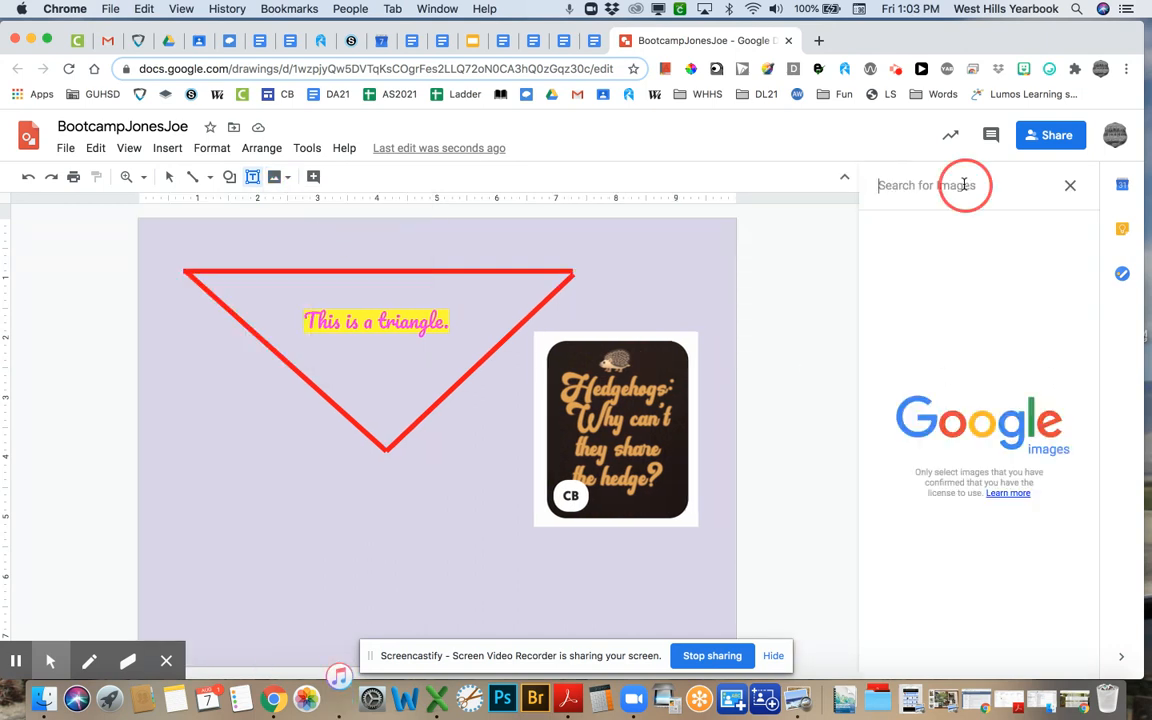
{"action": "type", "text": "hedgehog"}
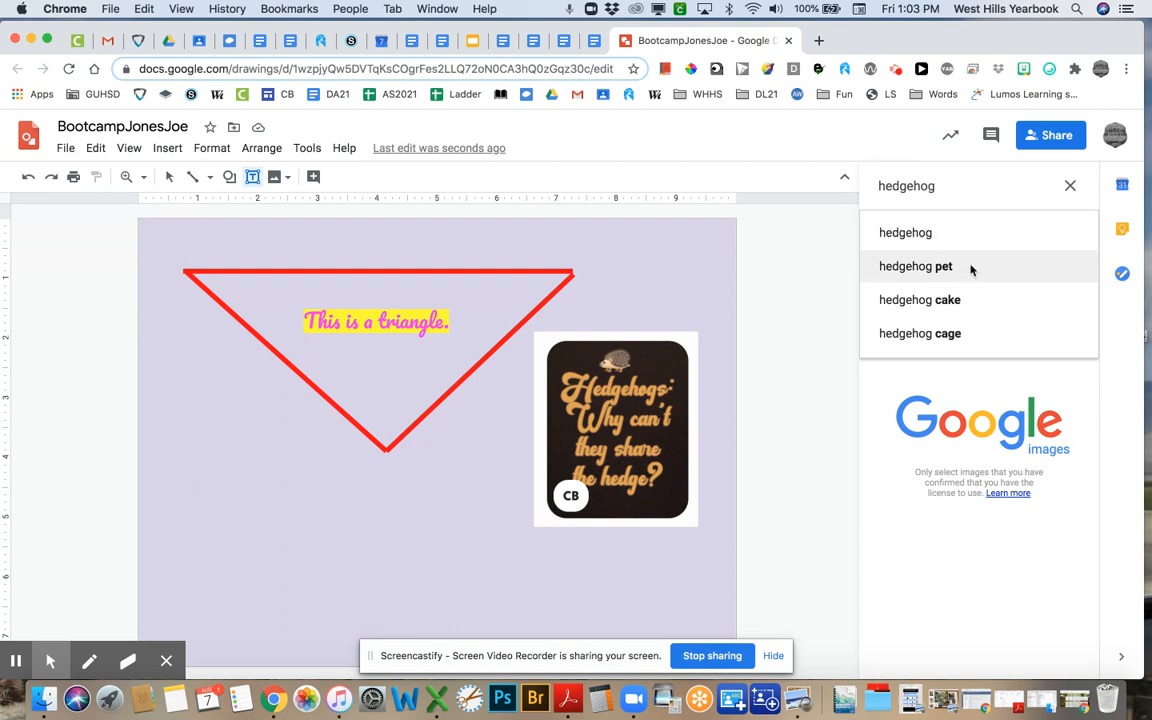
{"action": "left_click", "coordinate": [965, 303]}
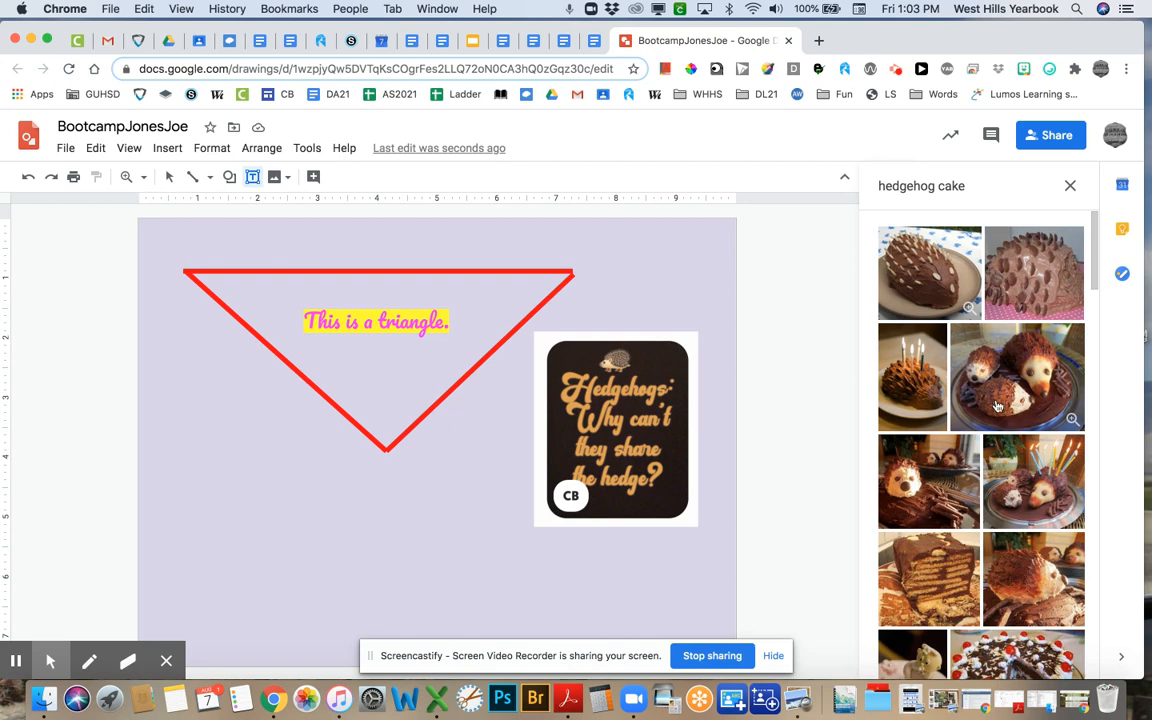
{"action": "scroll", "coordinate": [1012, 483], "scroll_direction": "down", "scroll_amount": 2}
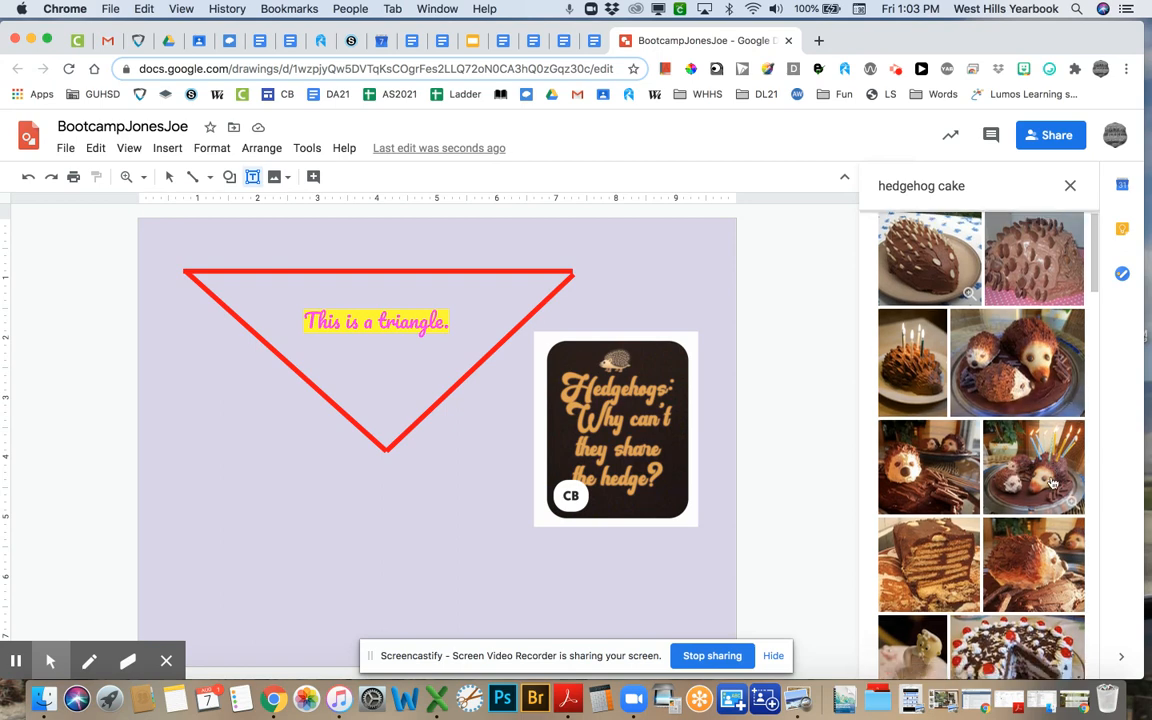
{"action": "scroll", "coordinate": [1043, 480], "scroll_direction": "down", "scroll_amount": 5}
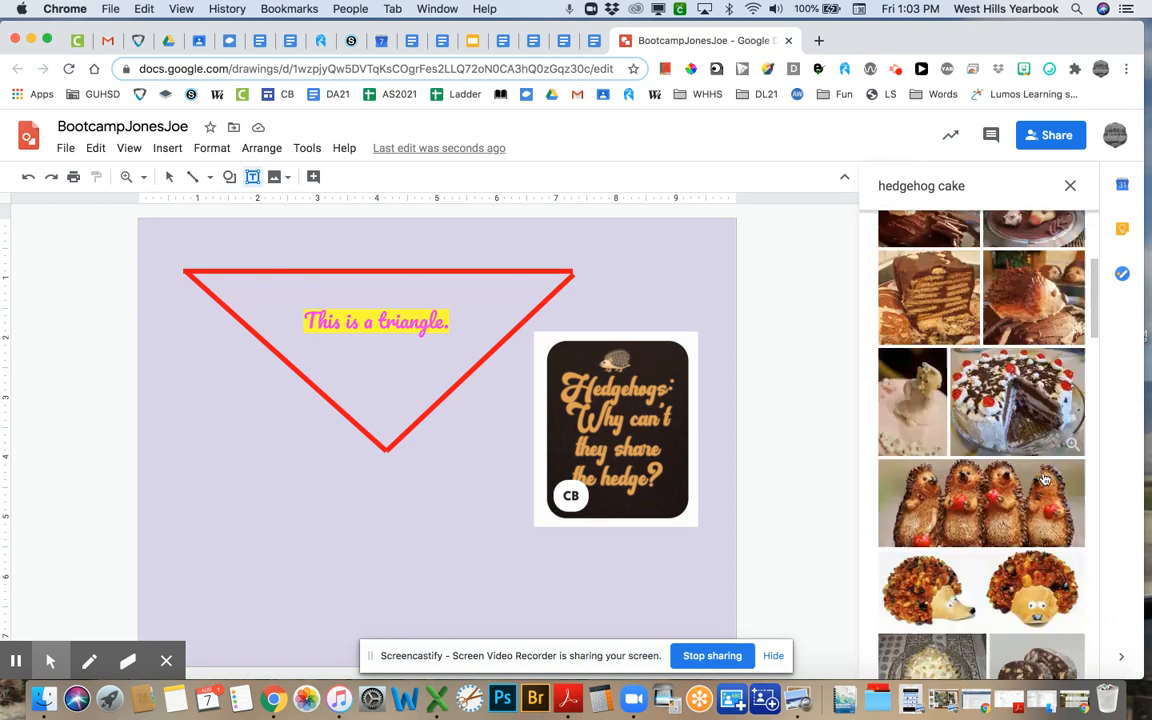
{"action": "scroll", "coordinate": [1040, 480], "scroll_direction": "up", "scroll_amount": 7}
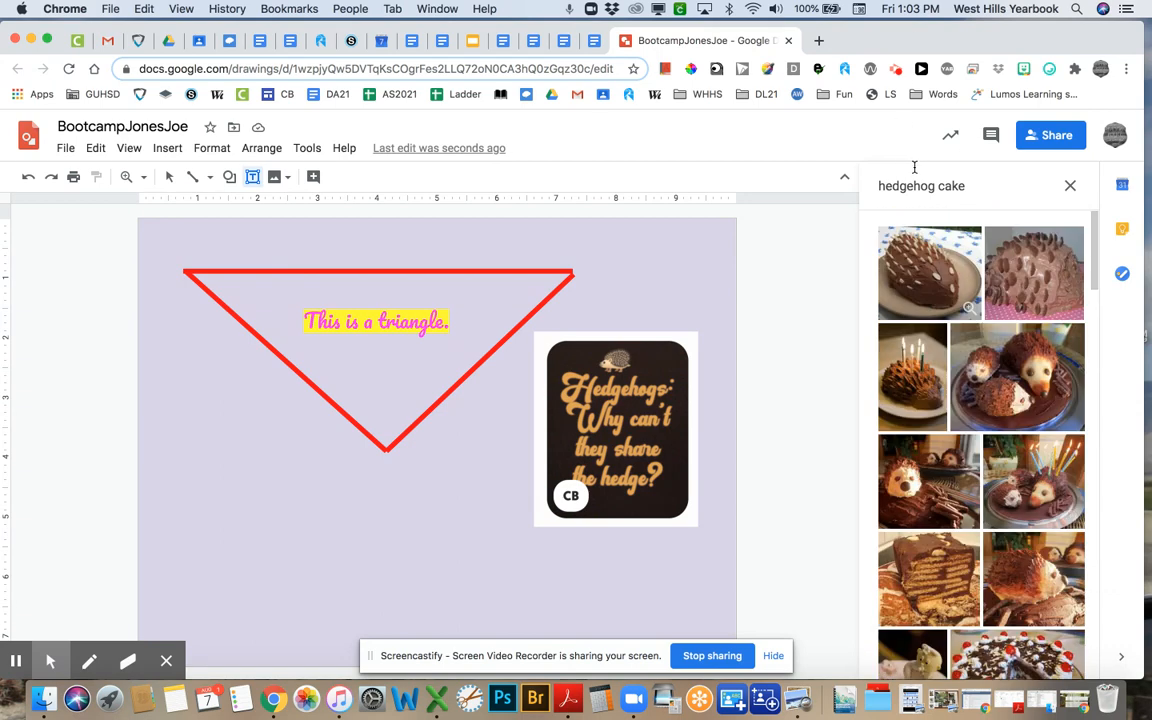
{"action": "left_click", "coordinate": [965, 185]}
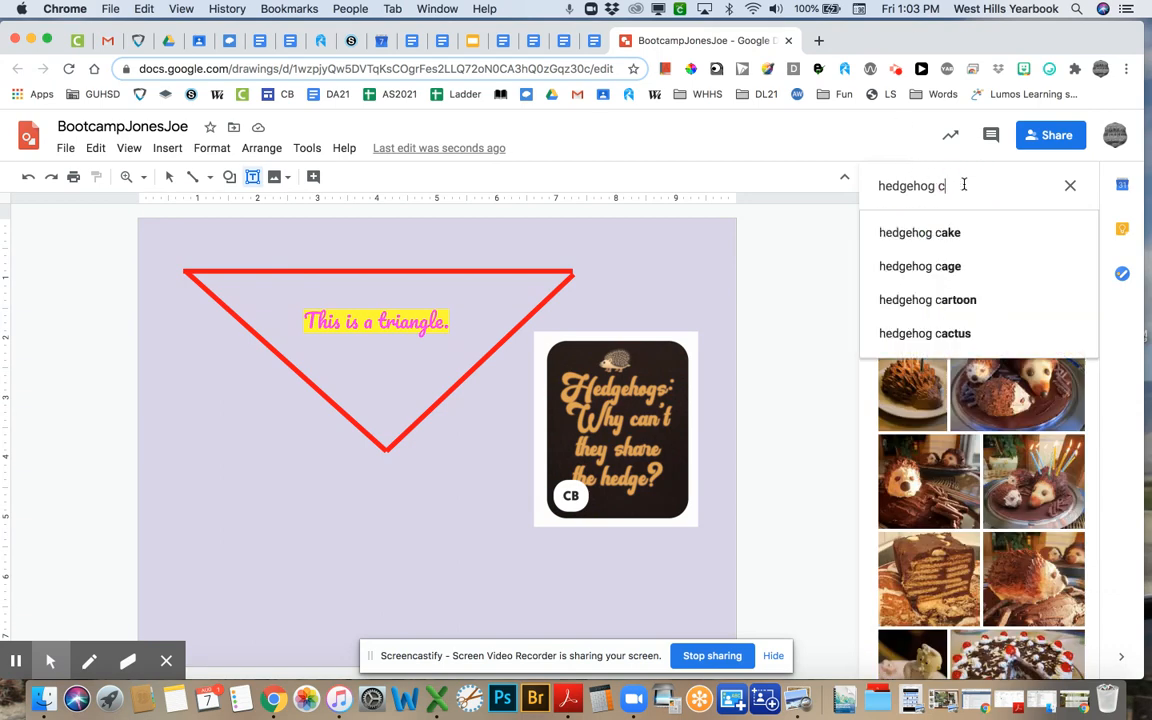
{"action": "key", "text": "Return"}
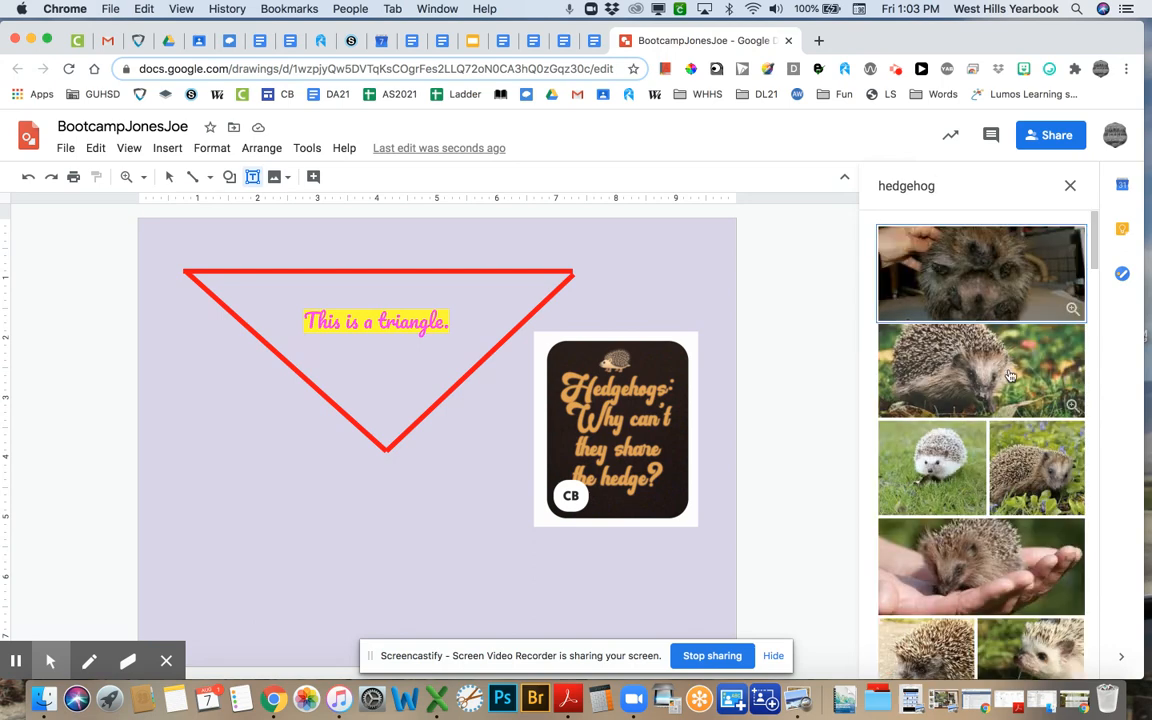